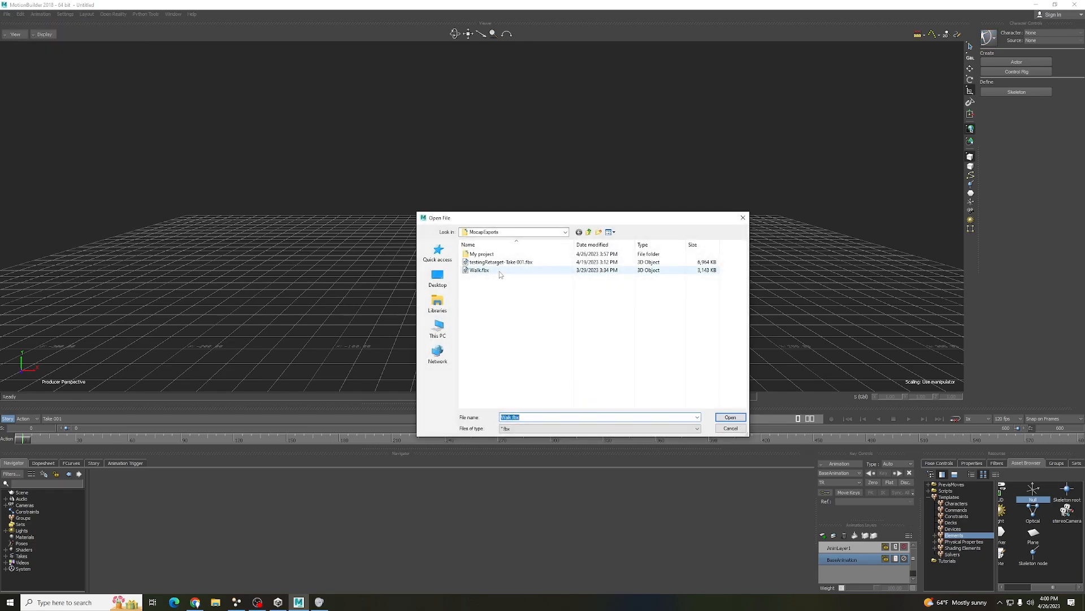
- Merge Walk.fbx from the MocapExports folder into the scene, including its Walk_001 take
click(500, 272)
click(735, 418)
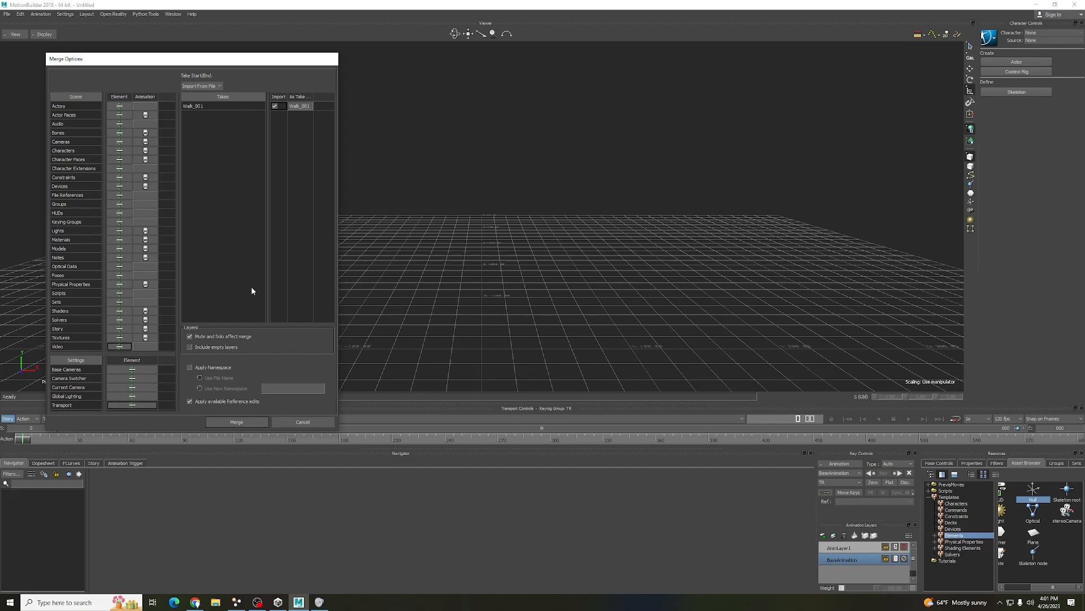
click(260, 422)
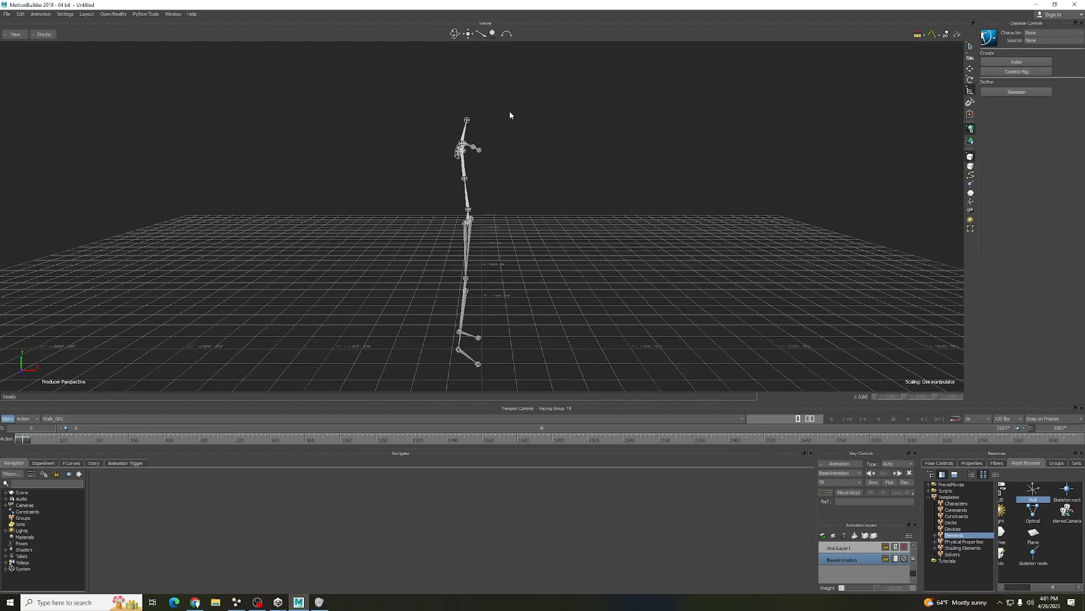
- Select all bones of the imported skeleton and switch the viewer to the Schematic view
drag(454, 34, 396, 36)
scroll(524, 184, down, 5)
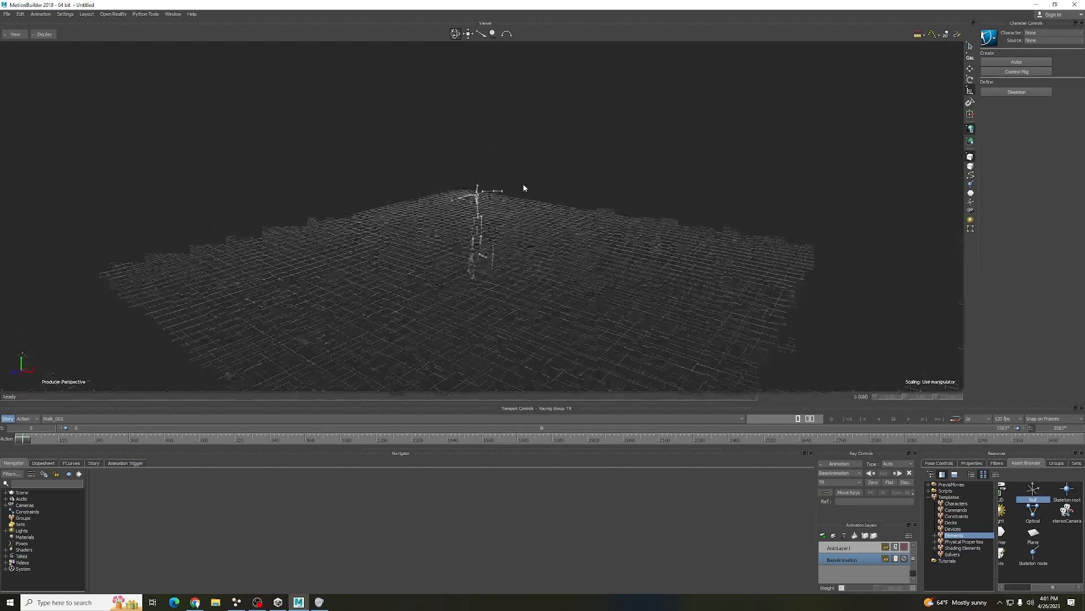
scroll(523, 197, up, 4)
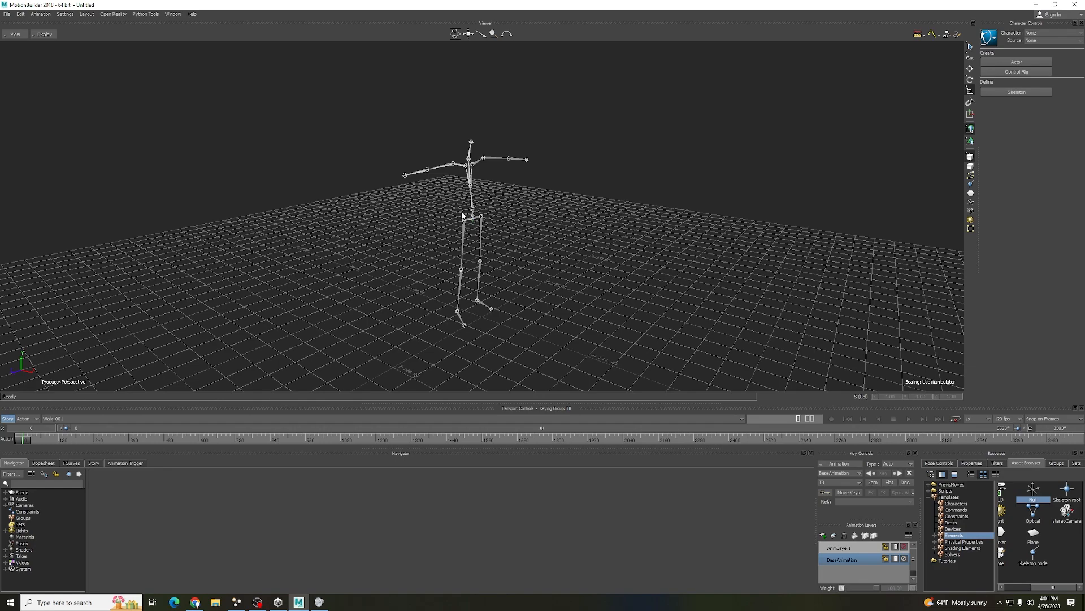
drag(390, 121, 525, 306)
drag(552, 346, 552, 346)
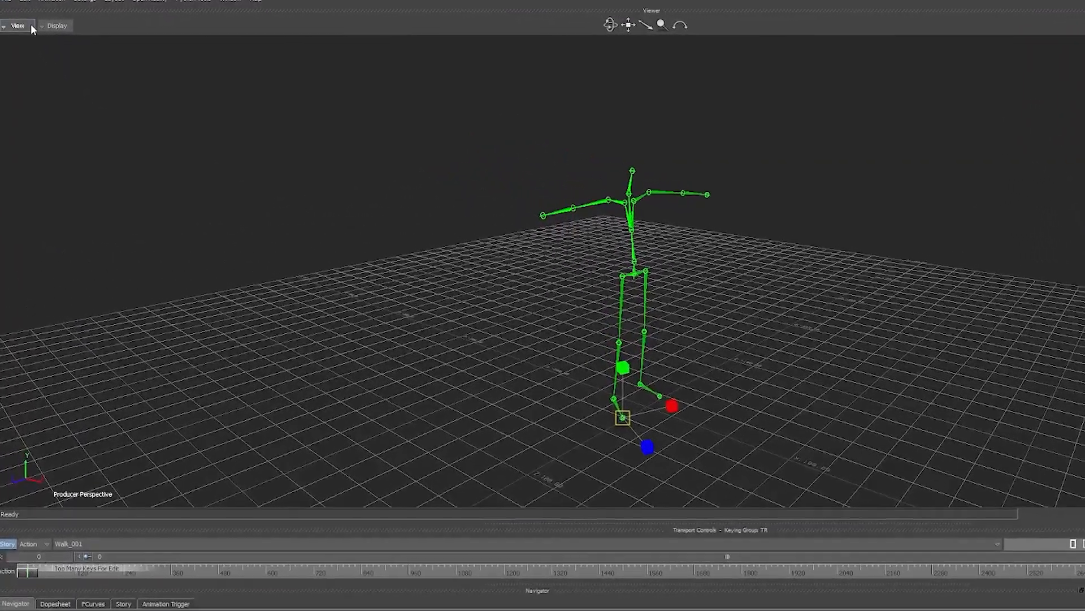
click(24, 33)
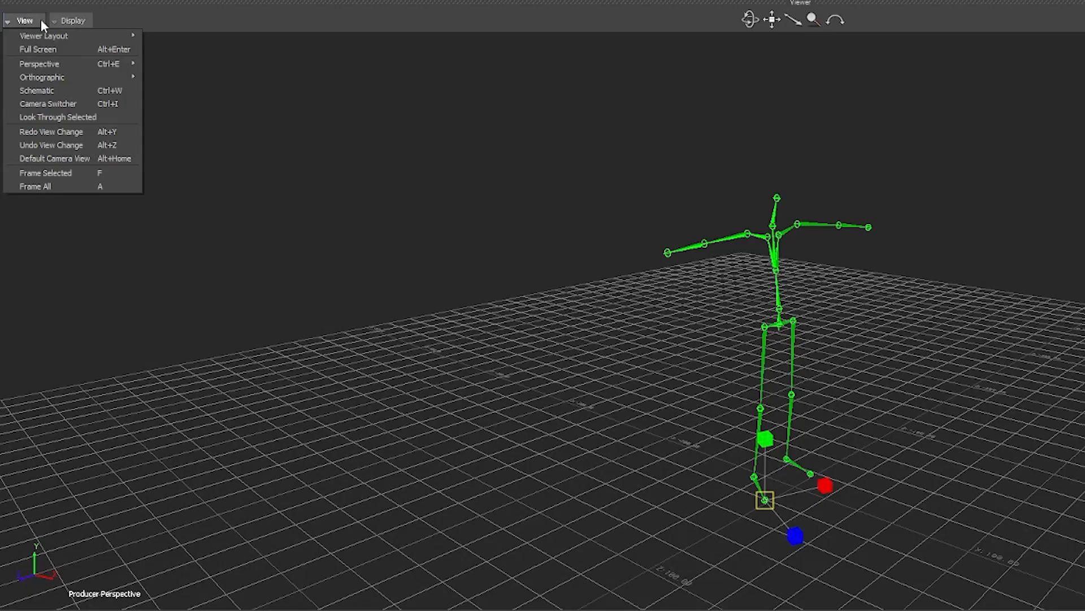
click(47, 91)
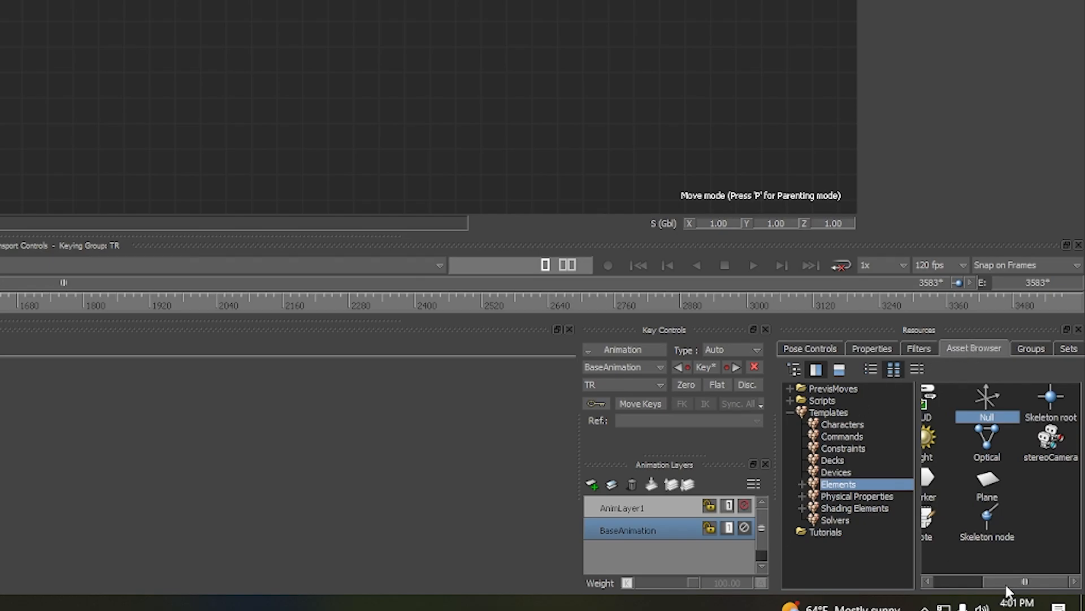
- Add a Null element from the Elements templates above Skeleton 01_Hips in the schematic and rename it Root
mouse_move(1006, 582)
mouse_down()
mouse_move(972, 580)
mouse_move(1005, 580)
mouse_up()
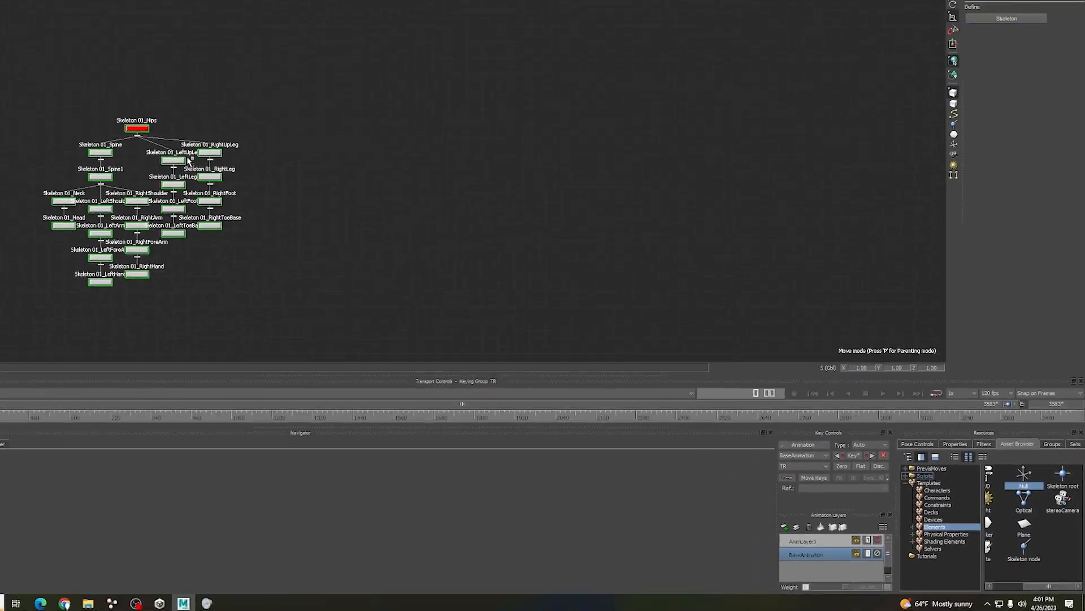
drag(188, 158, 139, 98)
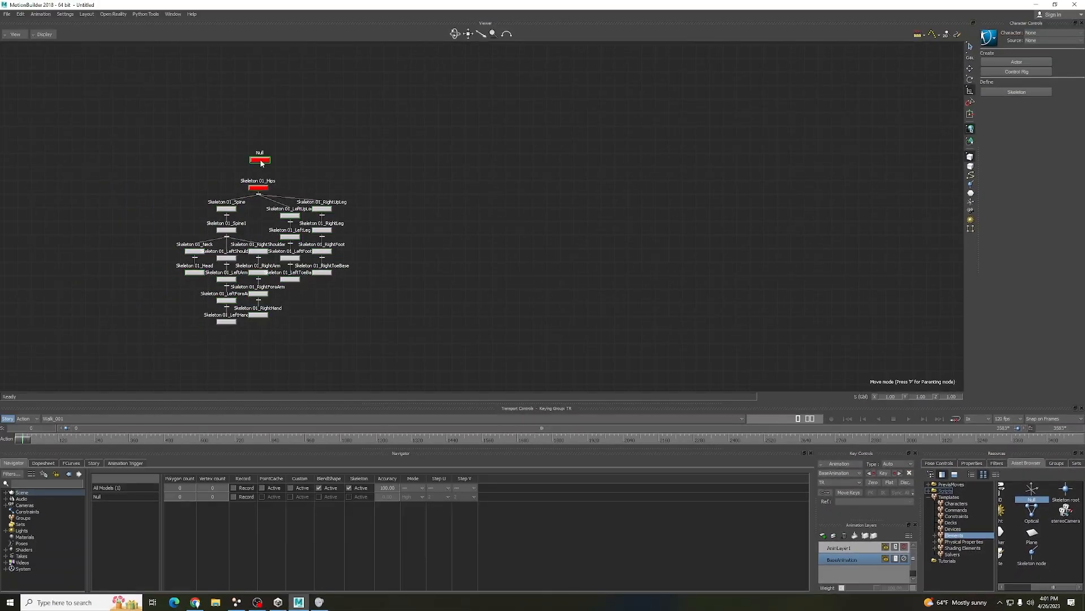
right_click(261, 164)
click(290, 223)
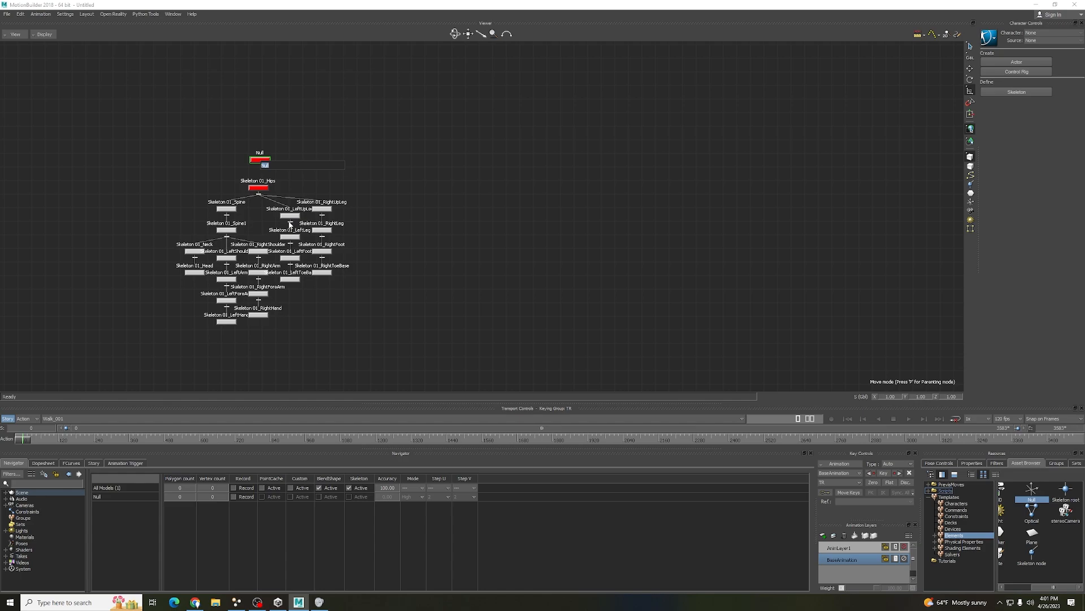
text(Root)
key(Return)
- Parent Skeleton 01_Hips to the Root null using Parenting mode
key(p)
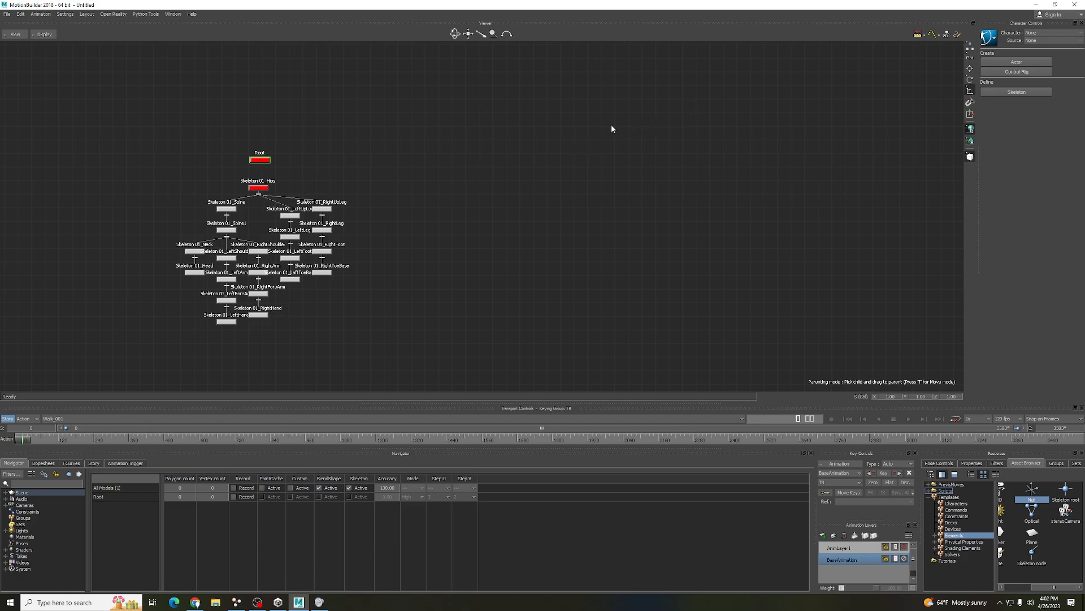
click(263, 188)
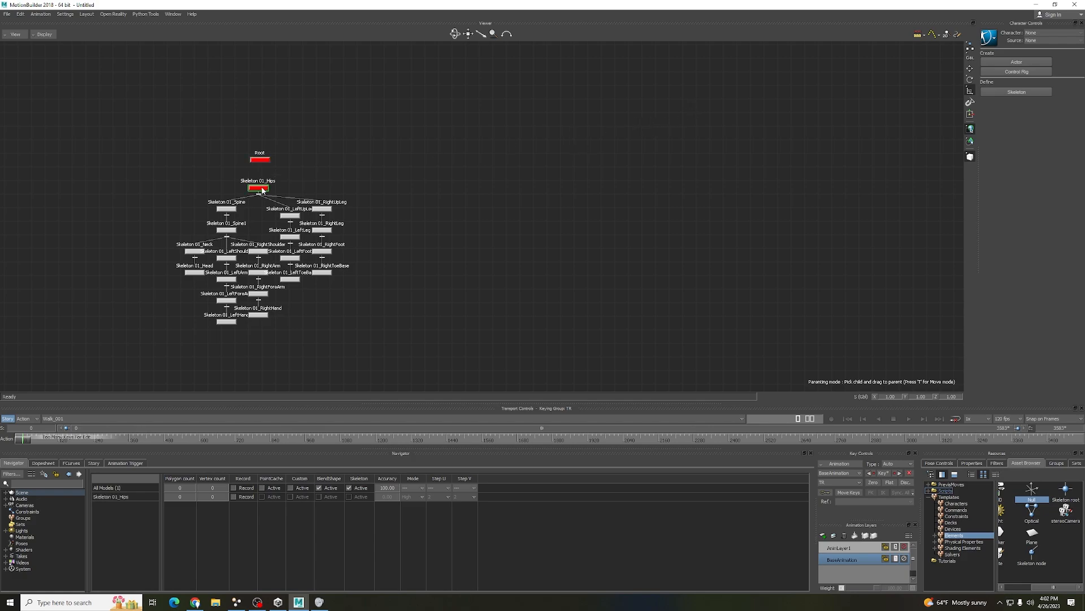
drag(258, 189, 260, 163)
- Switch from parenting back to selection mode and turn off the Schematic view
click(970, 48)
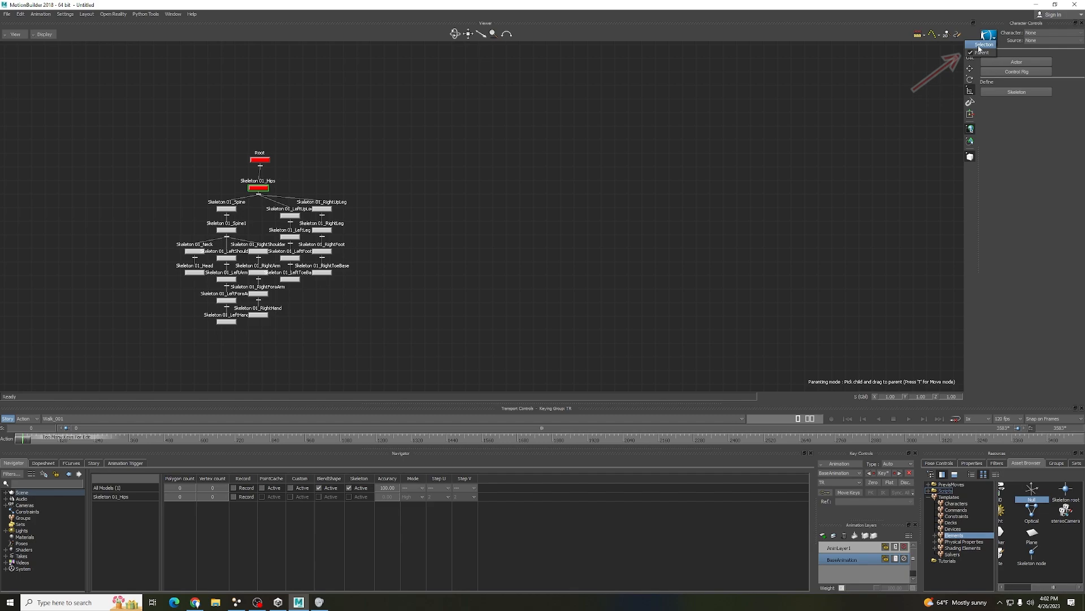
click(982, 46)
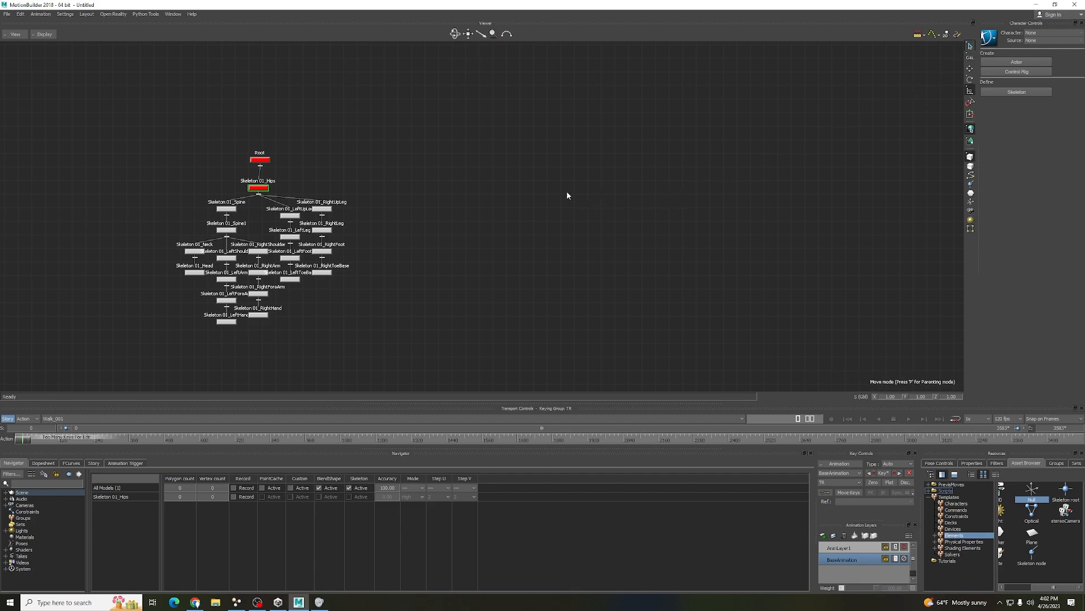
click(15, 34)
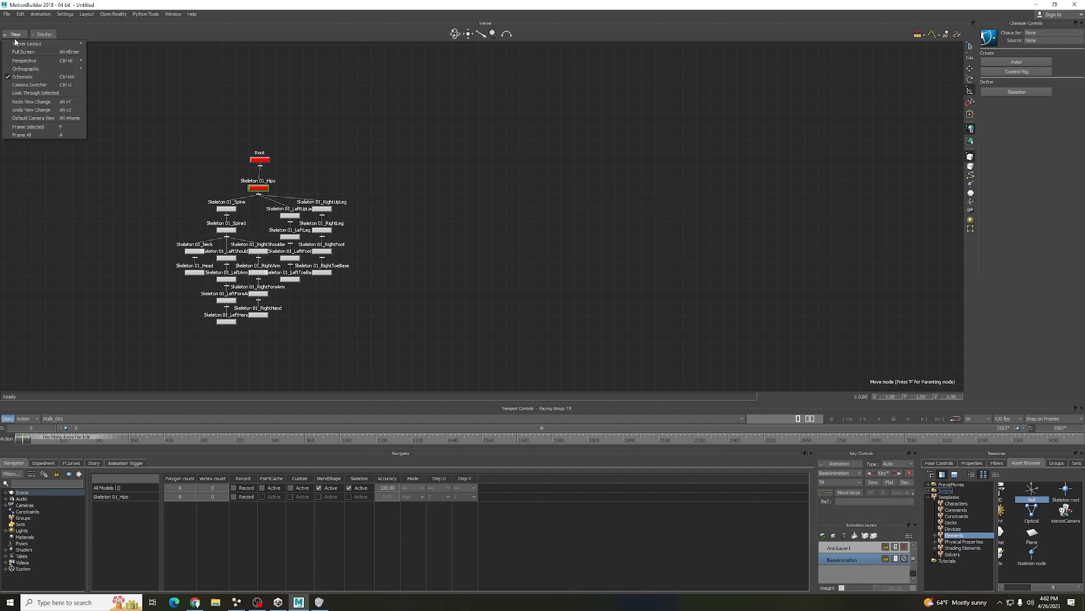
click(29, 77)
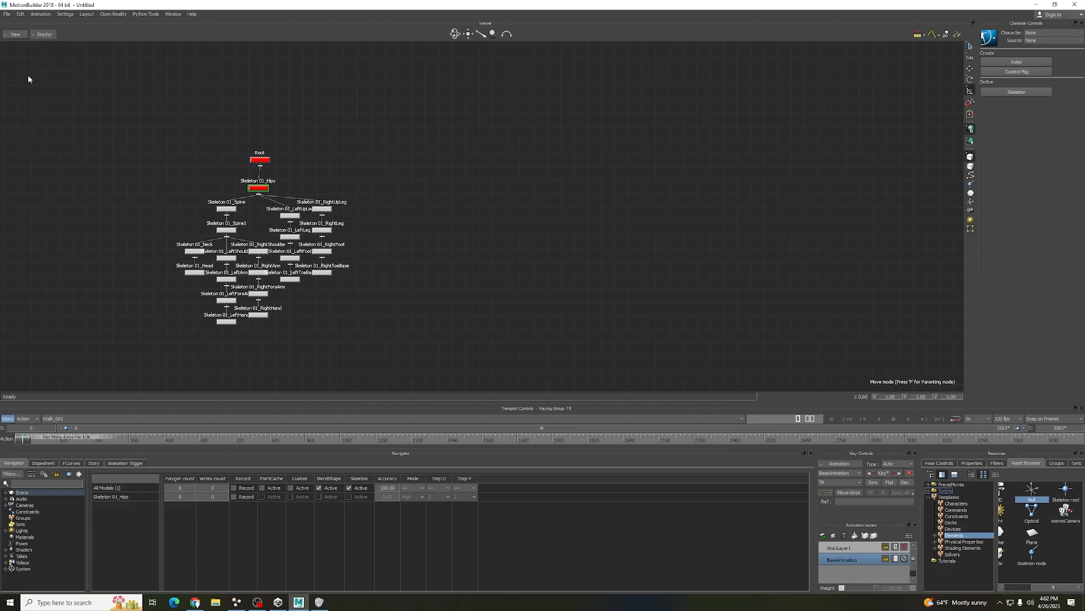
- Try scaling the skeleton up uniformly through the Root null, and undo the scaling
click(481, 297)
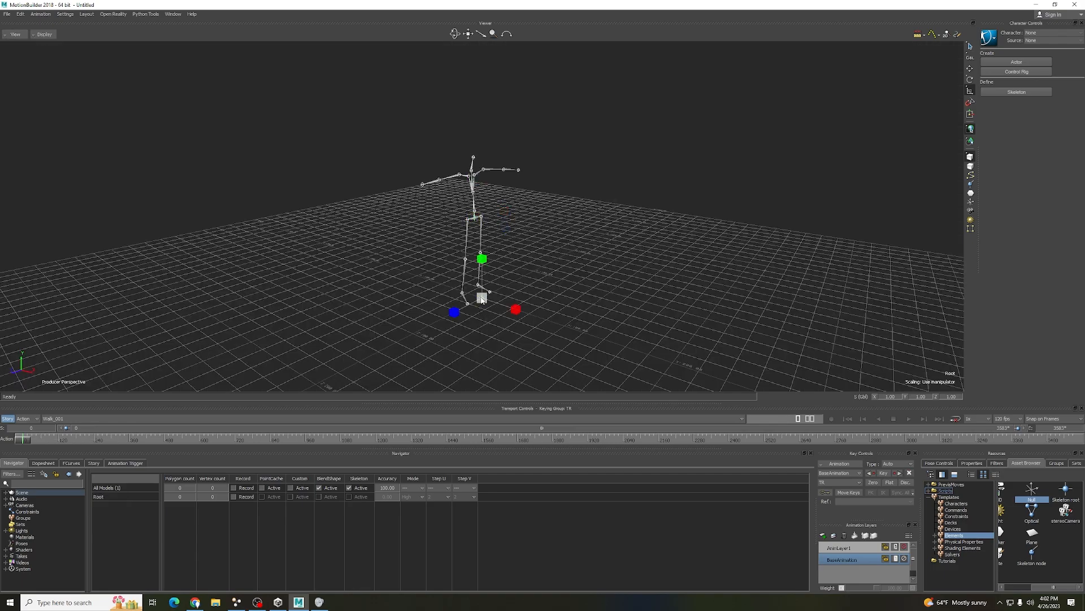
drag(482, 298, 504, 290)
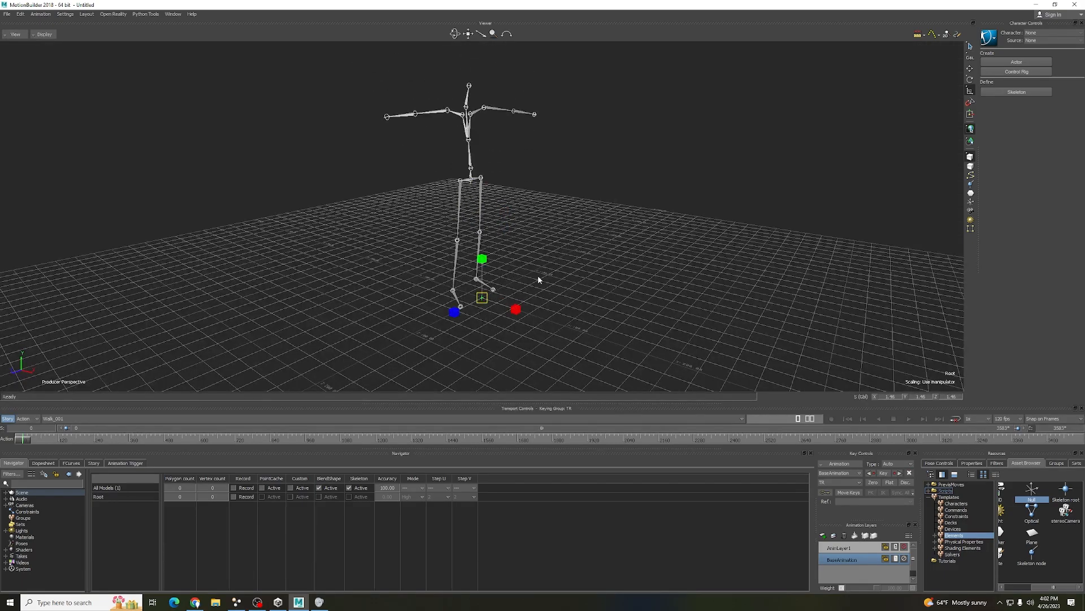
key(ctrl+z)
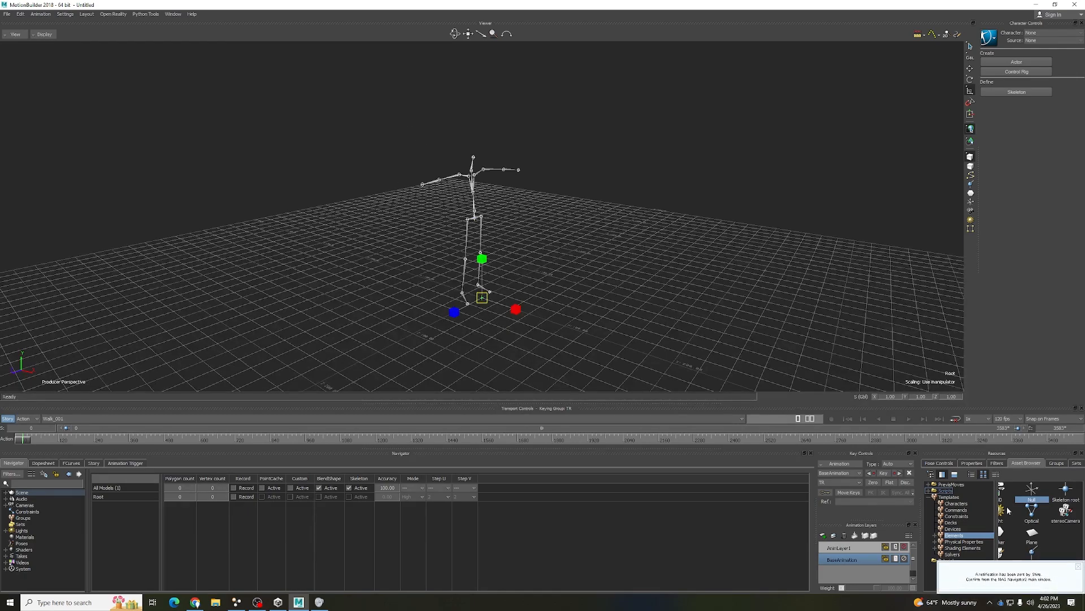
click(1078, 566)
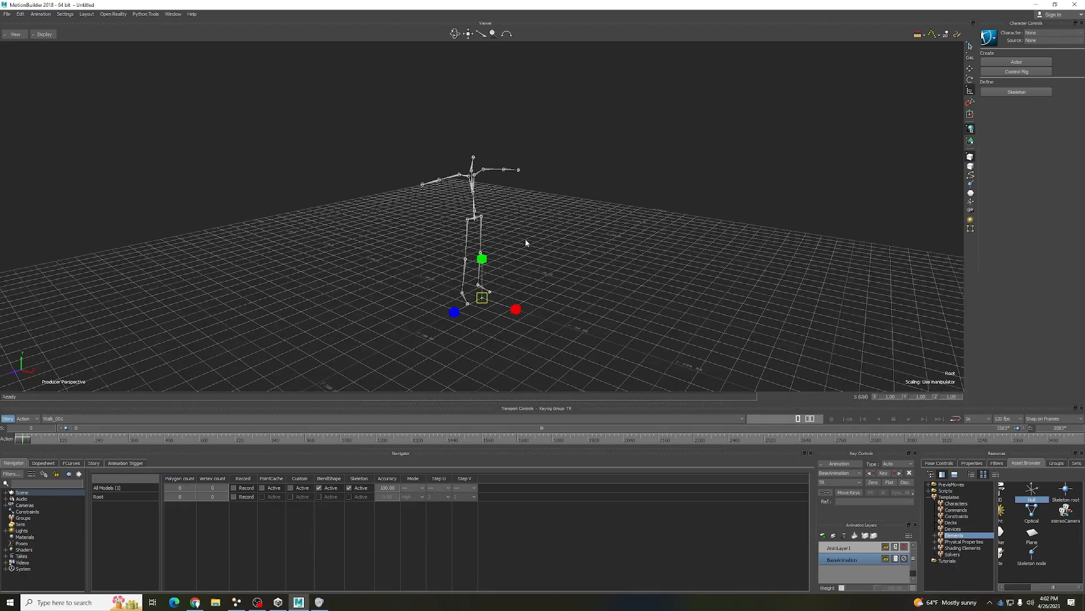
- Select Root with the whole skeleton and set the local rotation of the 20 skeleton nodes to 0 on all axes
drag(408, 115, 558, 337)
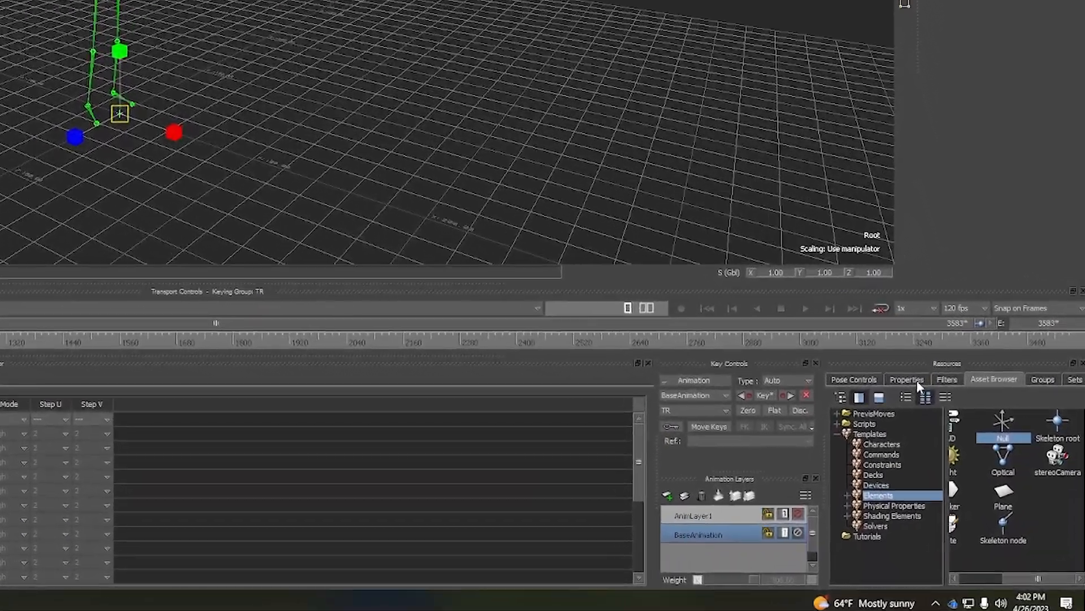
click(971, 463)
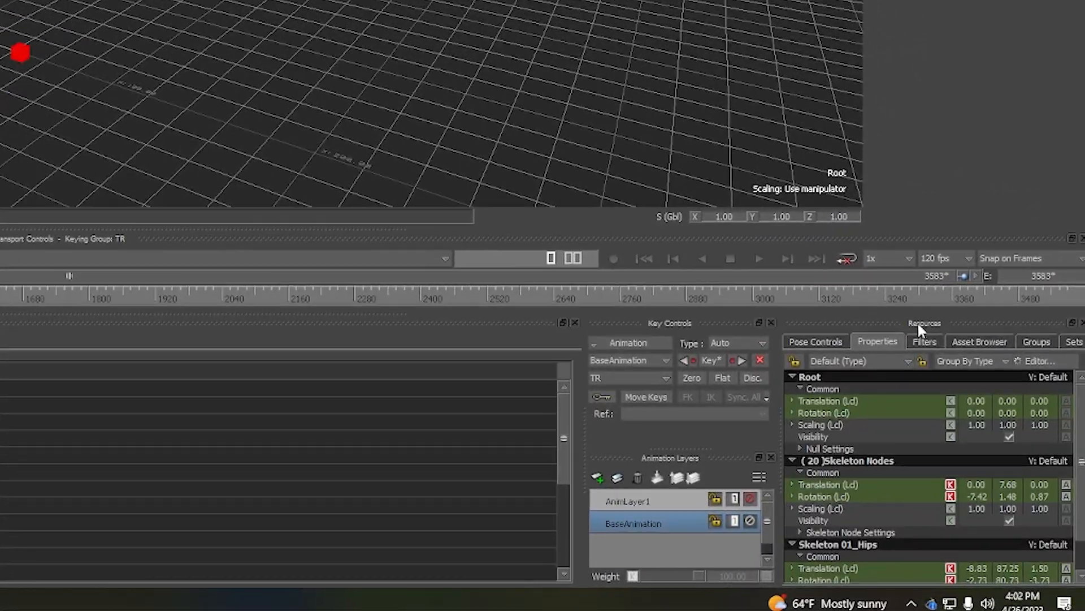
click(978, 497)
double_click(977, 495)
text(00)
key(Tab)
text(0)
key(Return)
scroll(930, 508, down, 1)
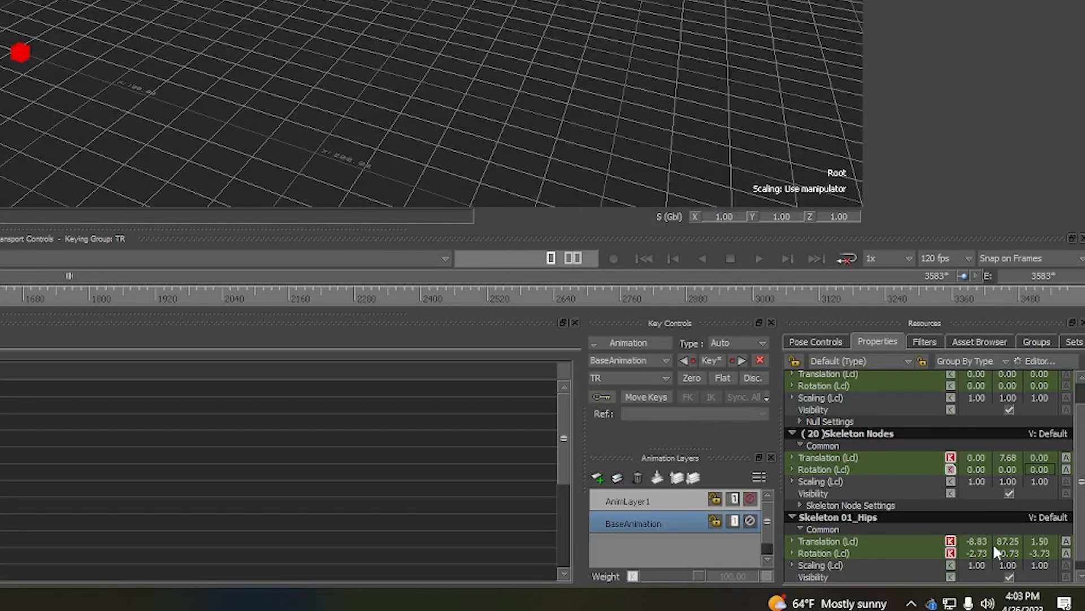
- Set the local rotation of Skeleton 01_Hips to 0 on all three axes
double_click(978, 553)
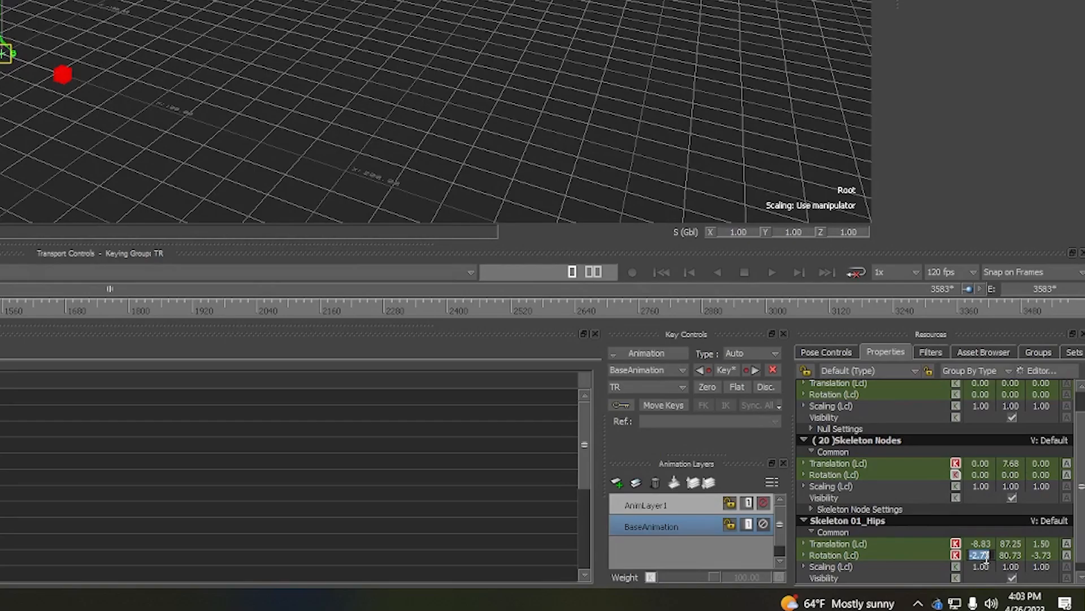
text(0)
key(Tab)
text(0)
key(Tab)
text(0)
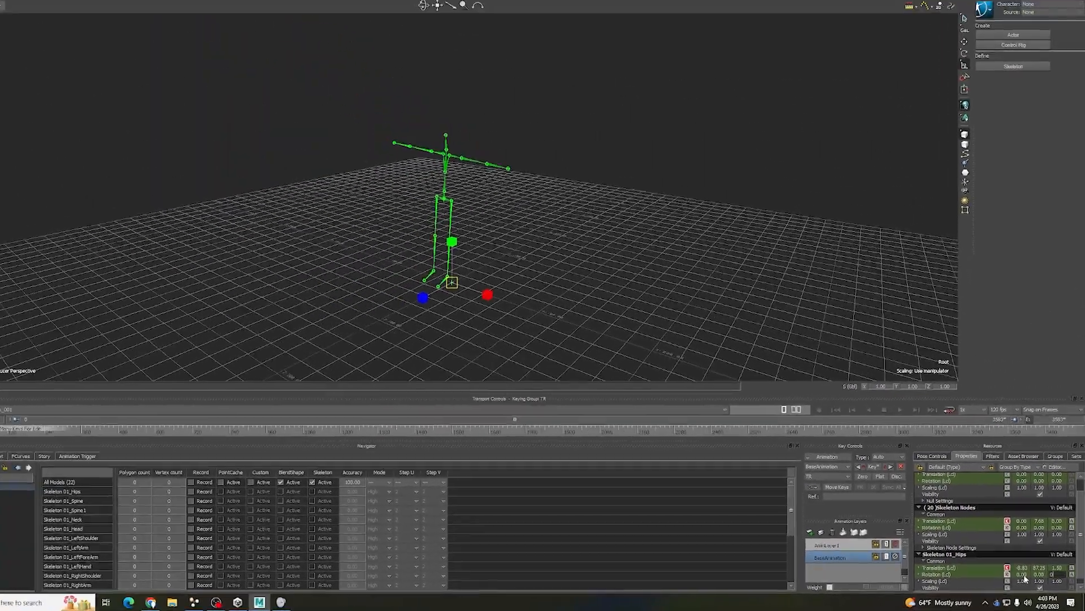
key(Return)
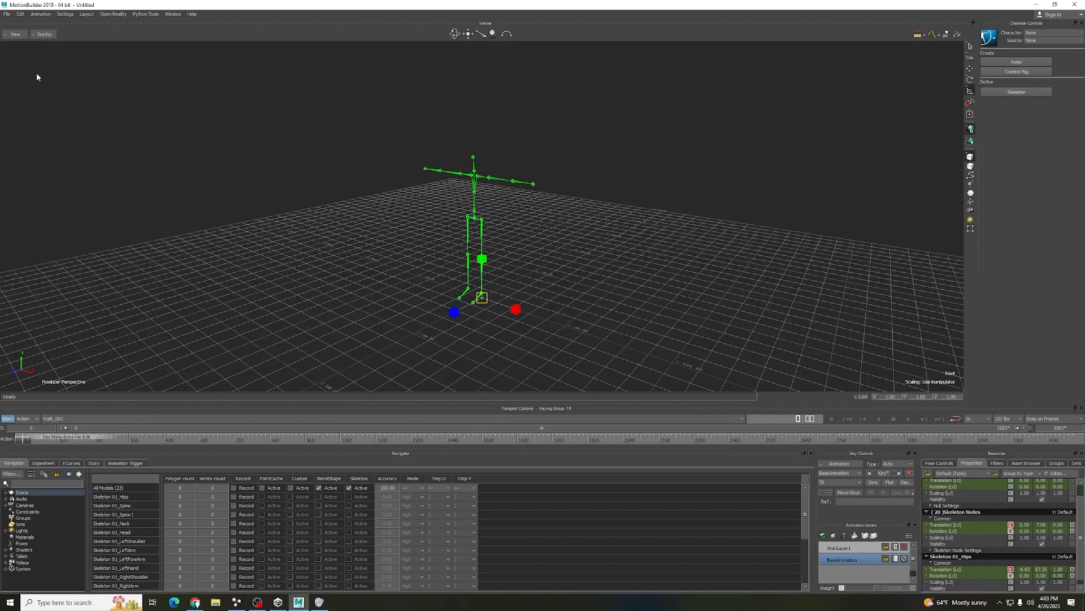
- Merge Remy.fbx from the Desktop into the scene, excluding its Take 001 and mixamo.com takes
click(5, 14)
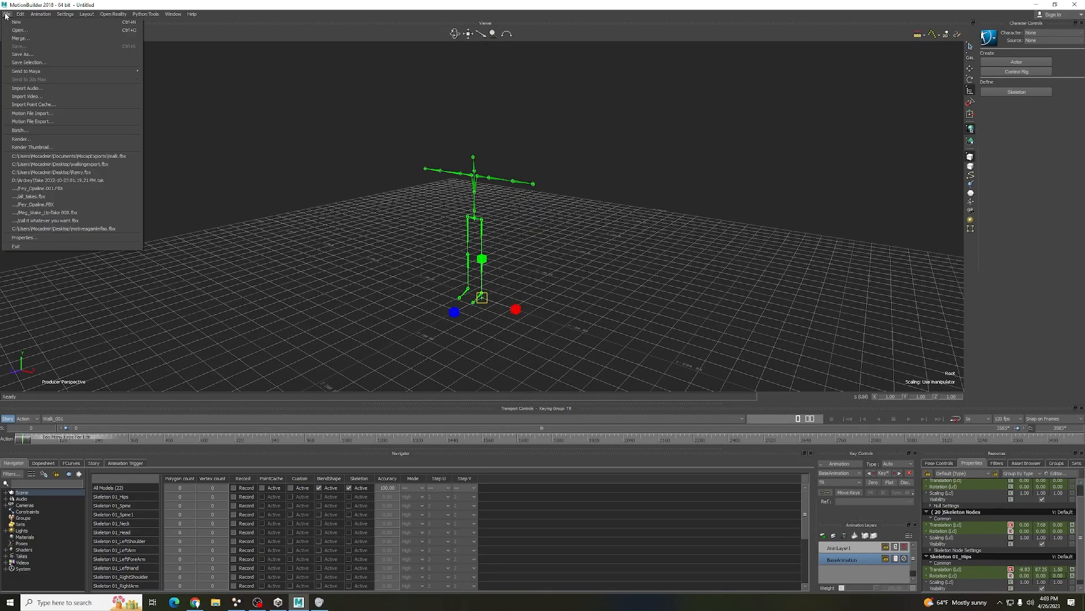
click(35, 37)
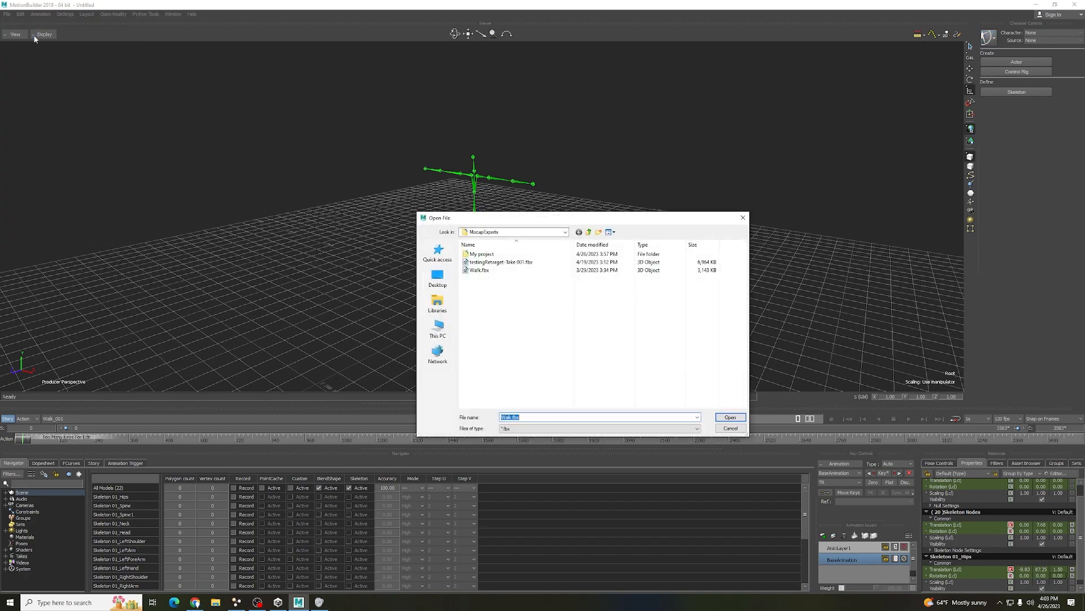
click(438, 277)
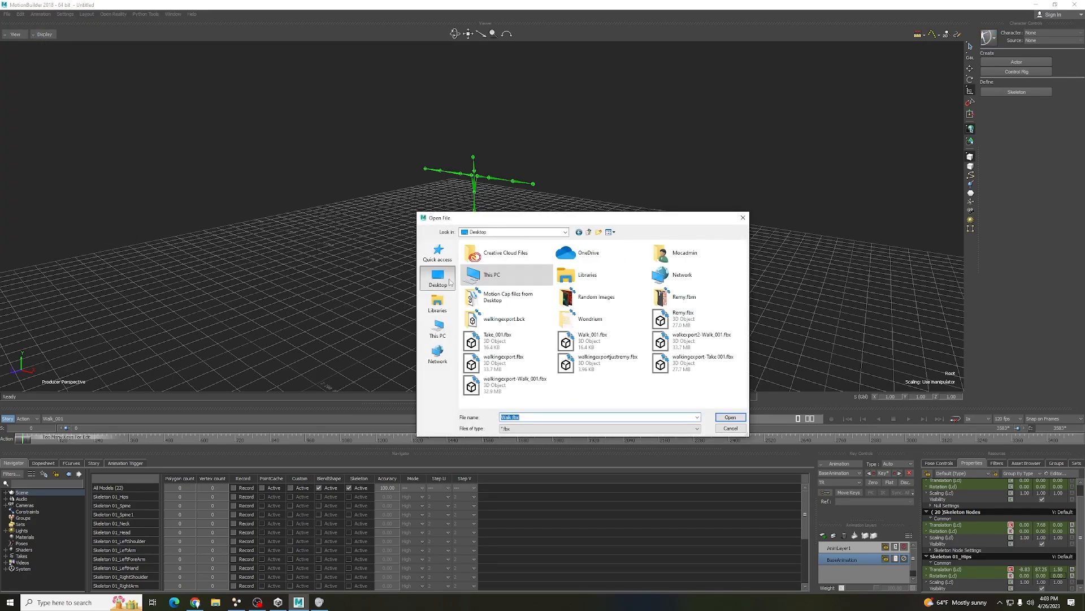
click(681, 319)
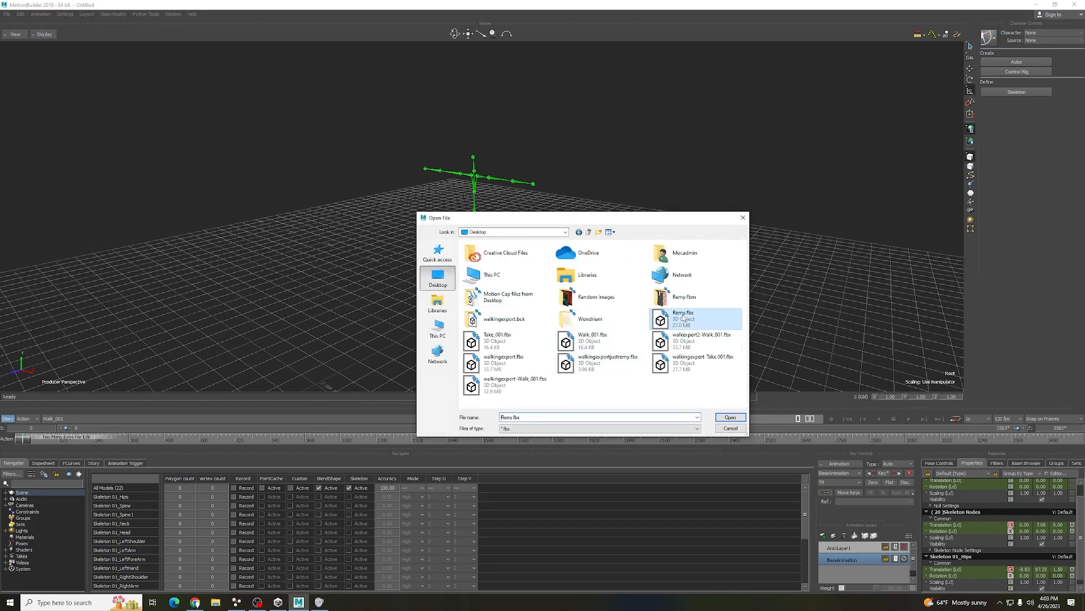
click(730, 418)
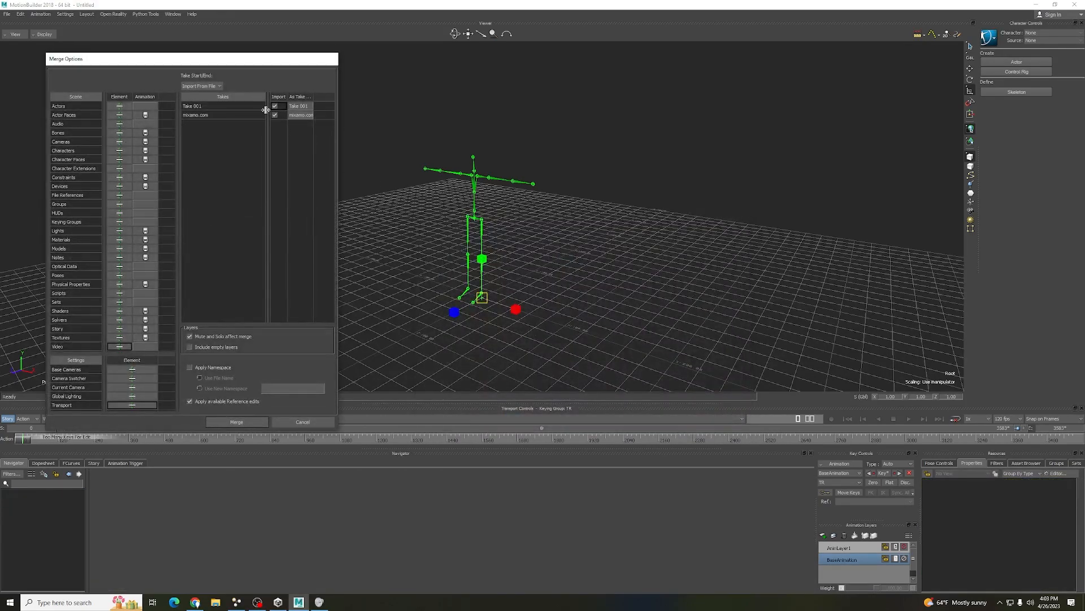
click(275, 106)
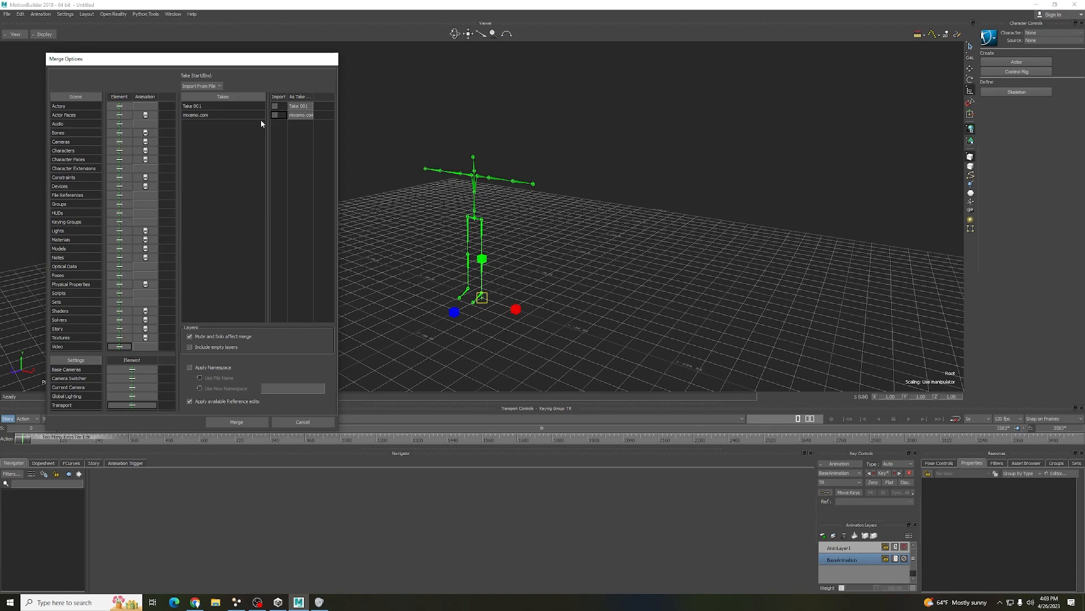
click(260, 421)
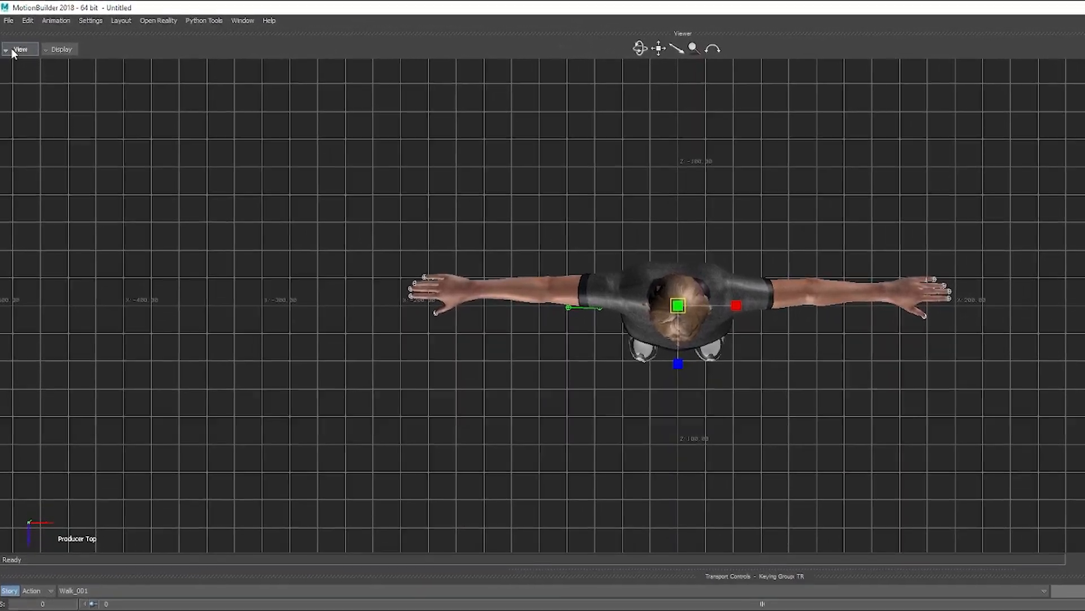
- Change the viewer from the top view to the Producer Perspective view
click(14, 34)
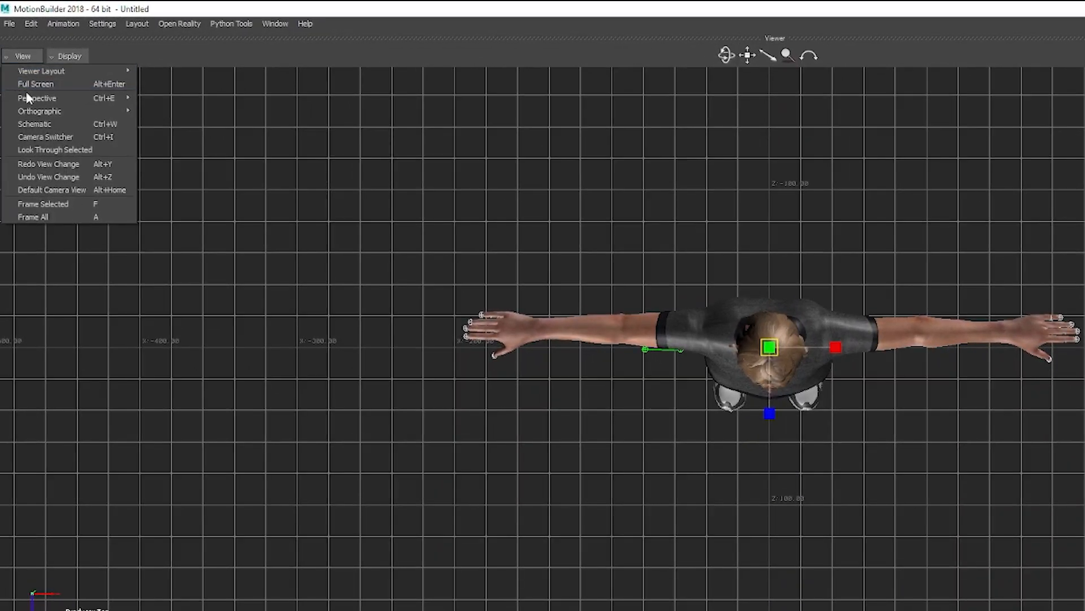
mouse_move(67, 98)
click(159, 99)
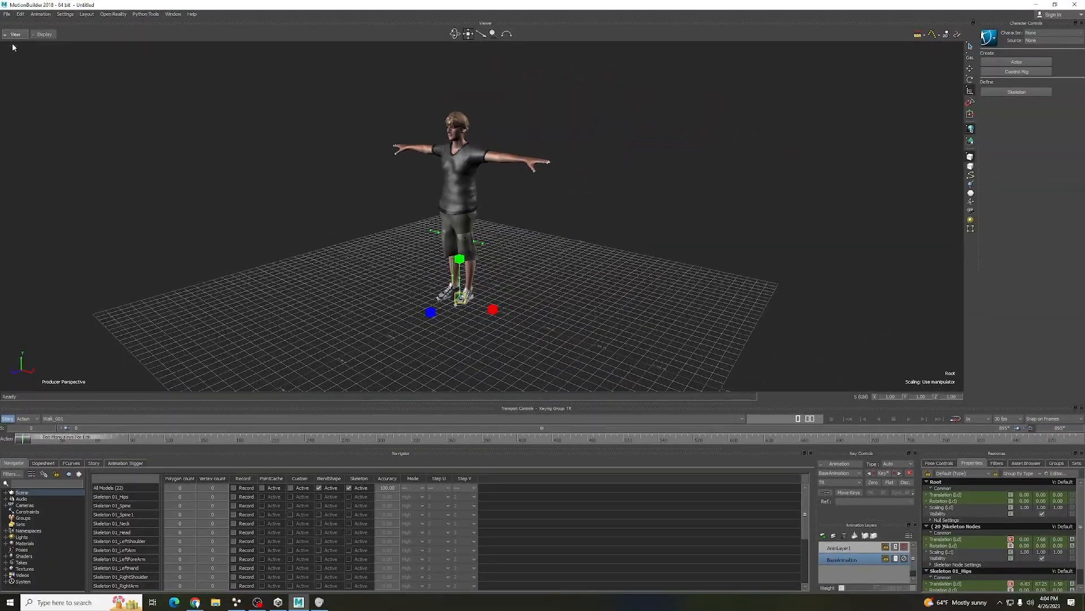
- Scale the Root null uniformly to about 2.28 so the mocap skeleton matches Remy's size
scroll(431, 180, up, 2)
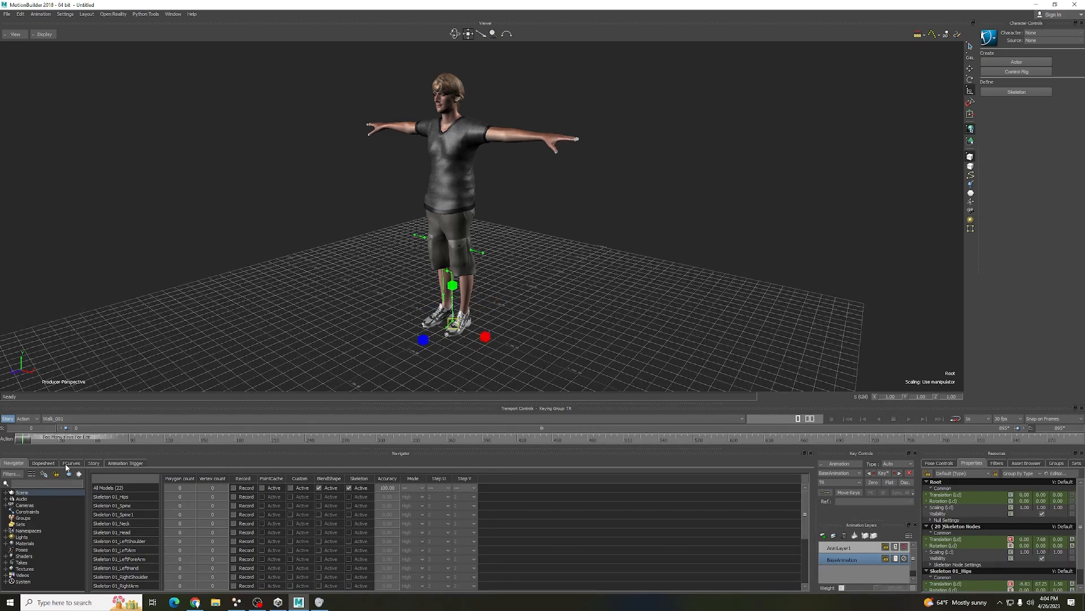
click(6, 492)
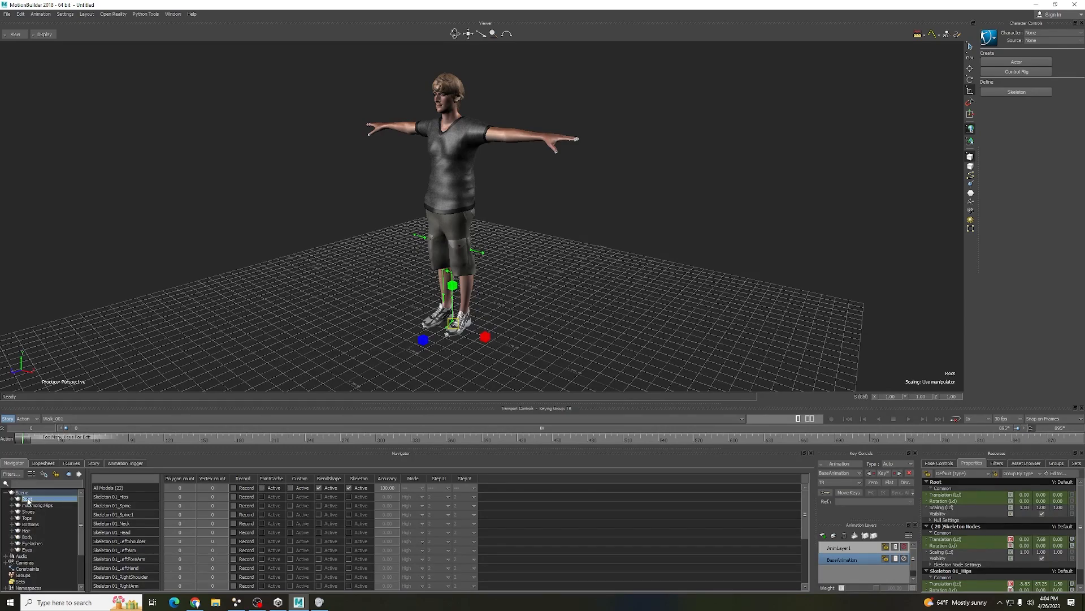
click(27, 500)
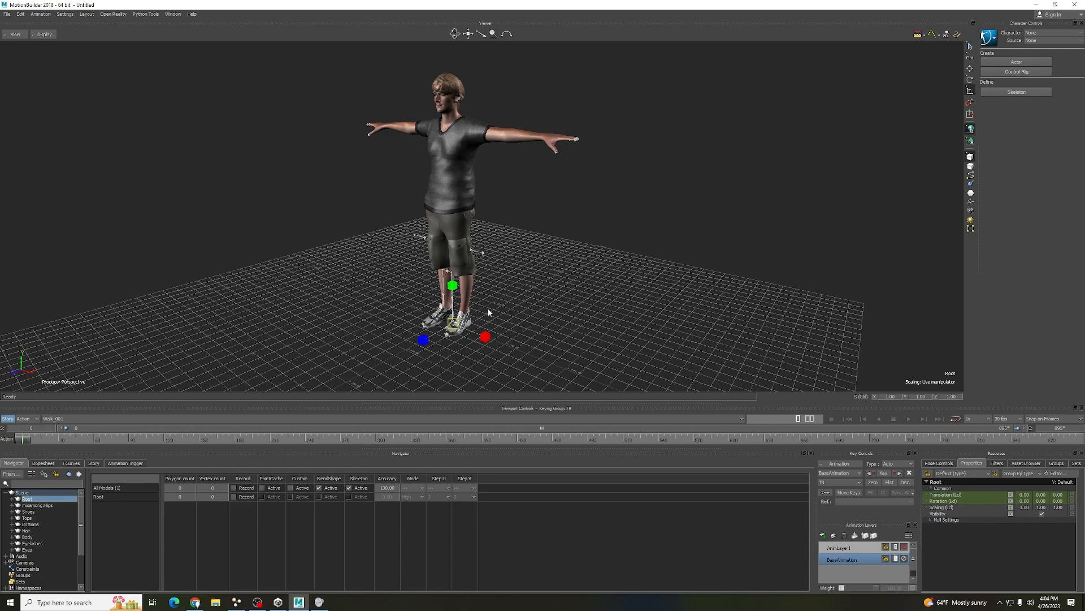
click(971, 91)
drag(455, 326, 509, 298)
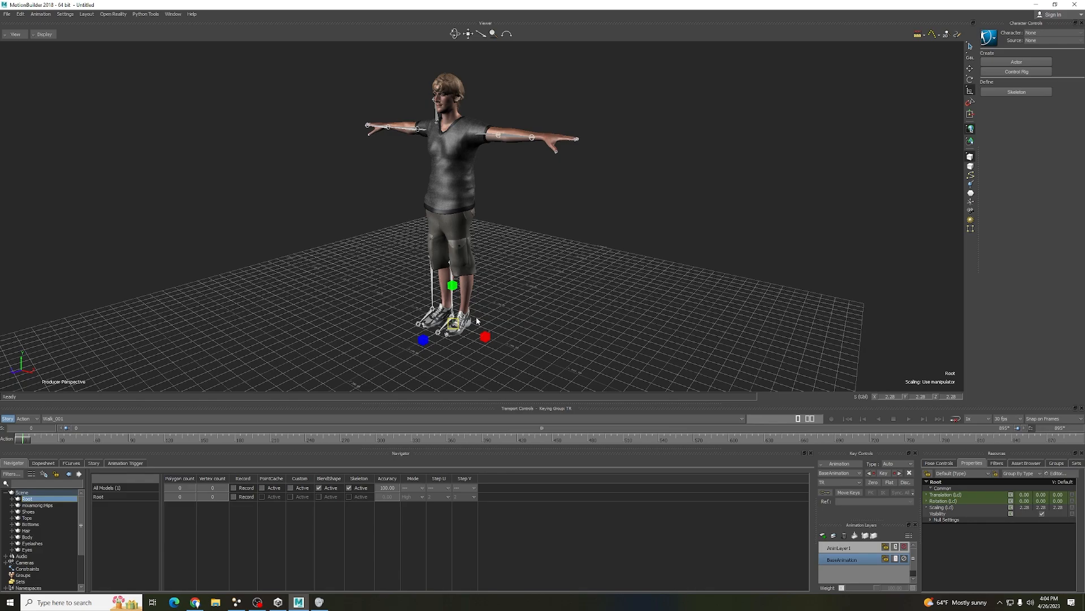
- Apply the Character template to Skeleton 01_Hips under Root and characterize it as a biped
click(12, 500)
click(40, 506)
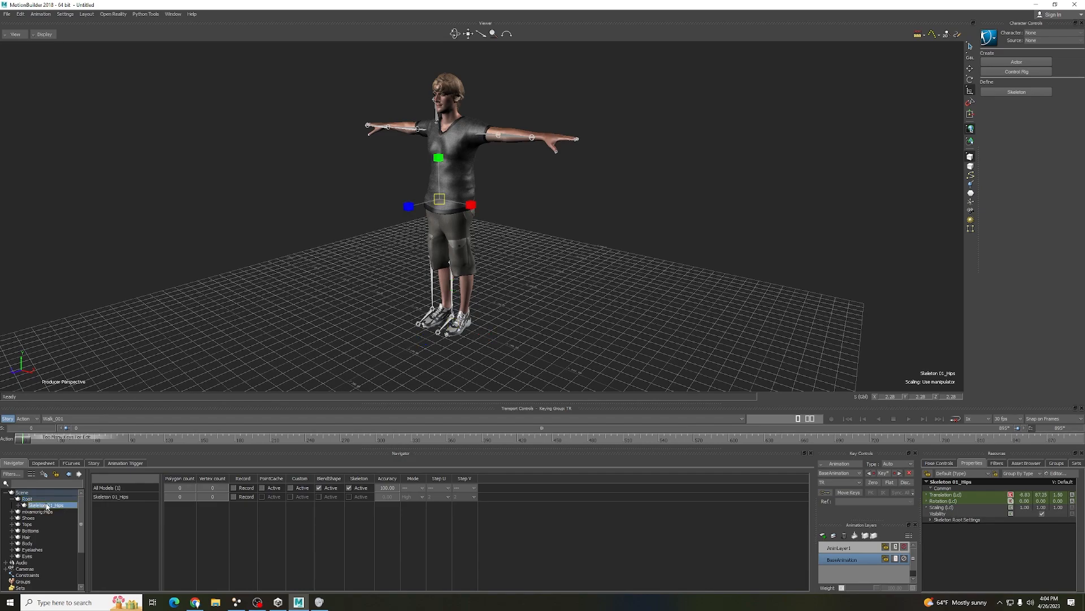
click(1026, 463)
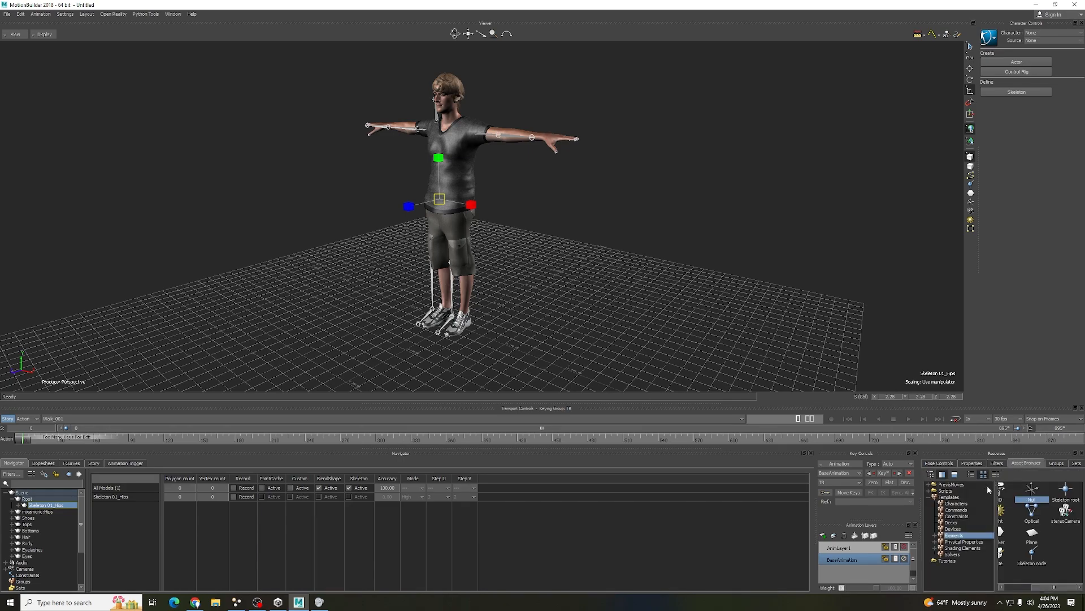
click(961, 504)
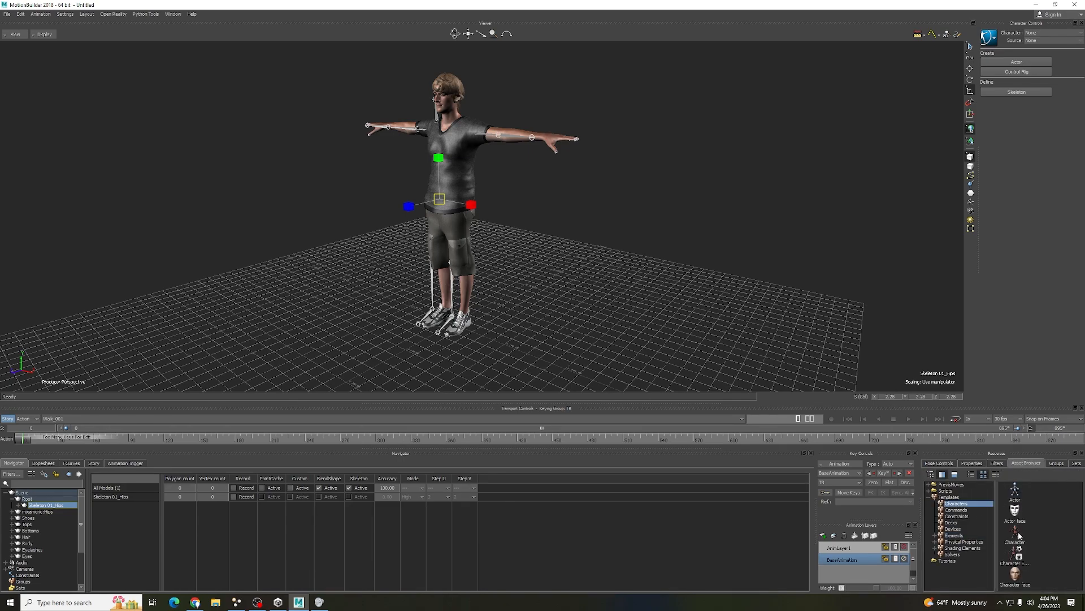
drag(1018, 534, 46, 505)
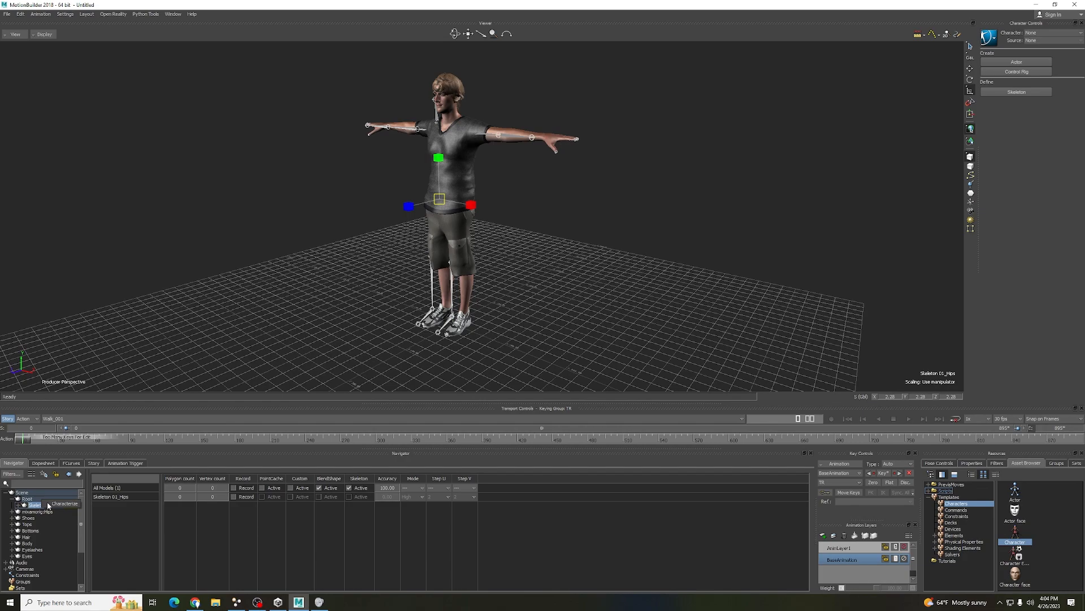
click(53, 504)
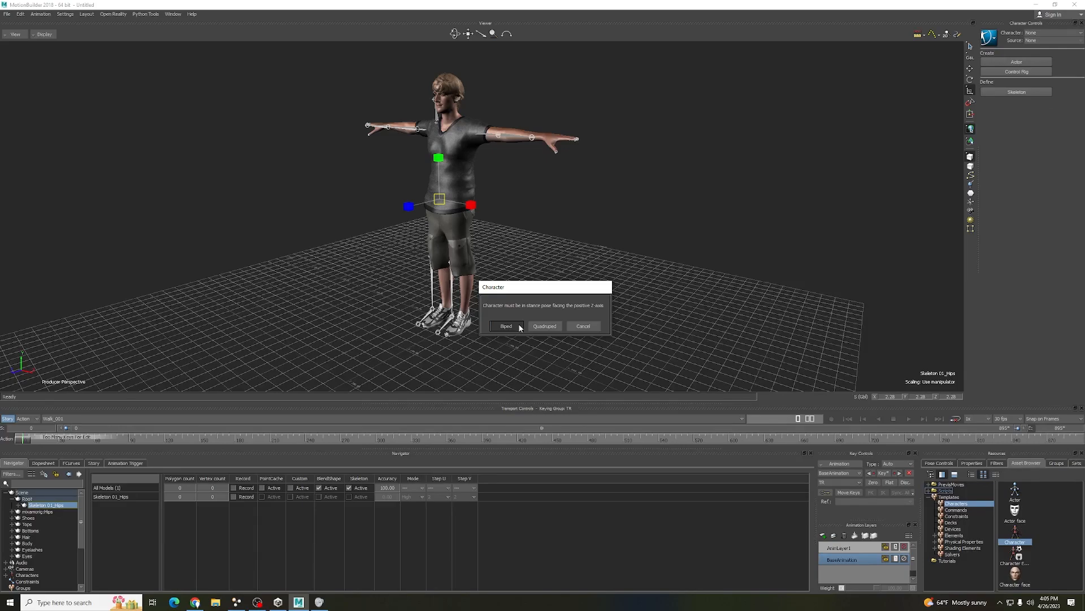
click(520, 328)
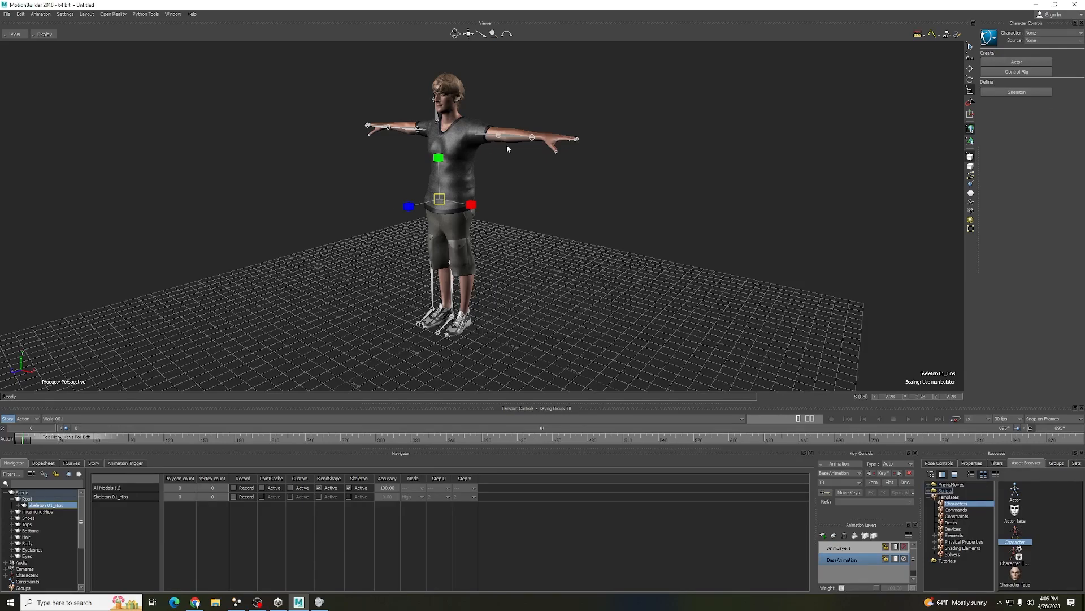
- Rename the mocap skeleton's new character to MotionSource
scroll(45, 537, down, 1)
right_click(74, 541)
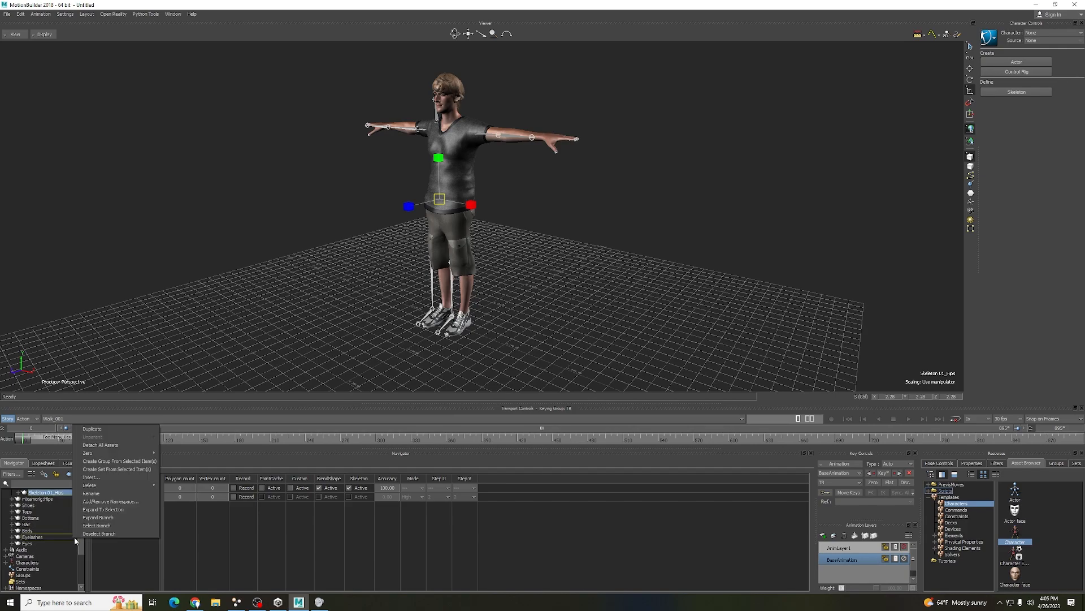
click(39, 556)
click(38, 557)
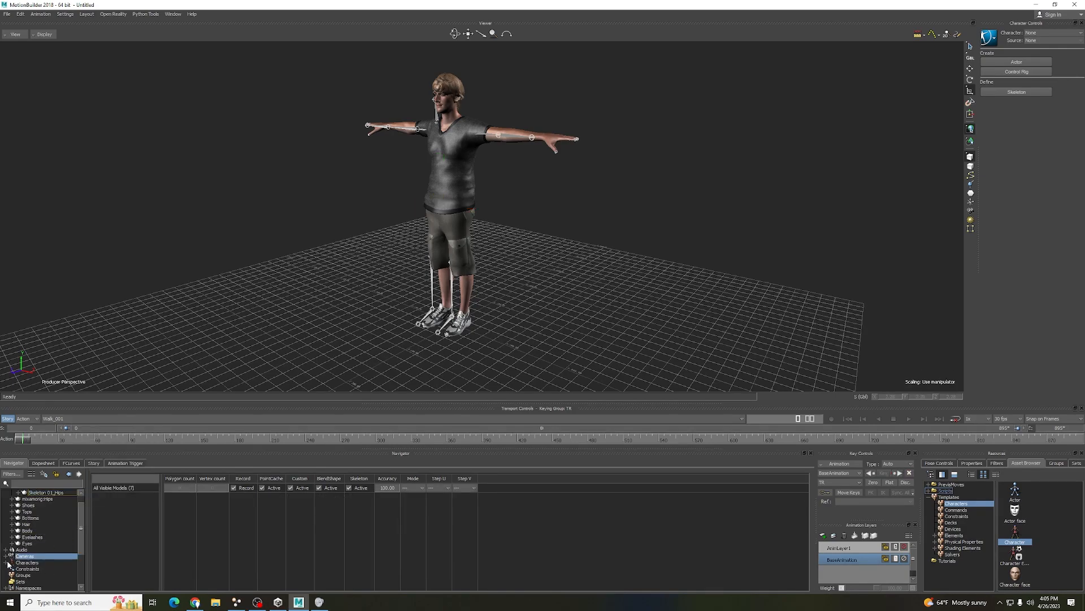
click(5, 562)
click(29, 570)
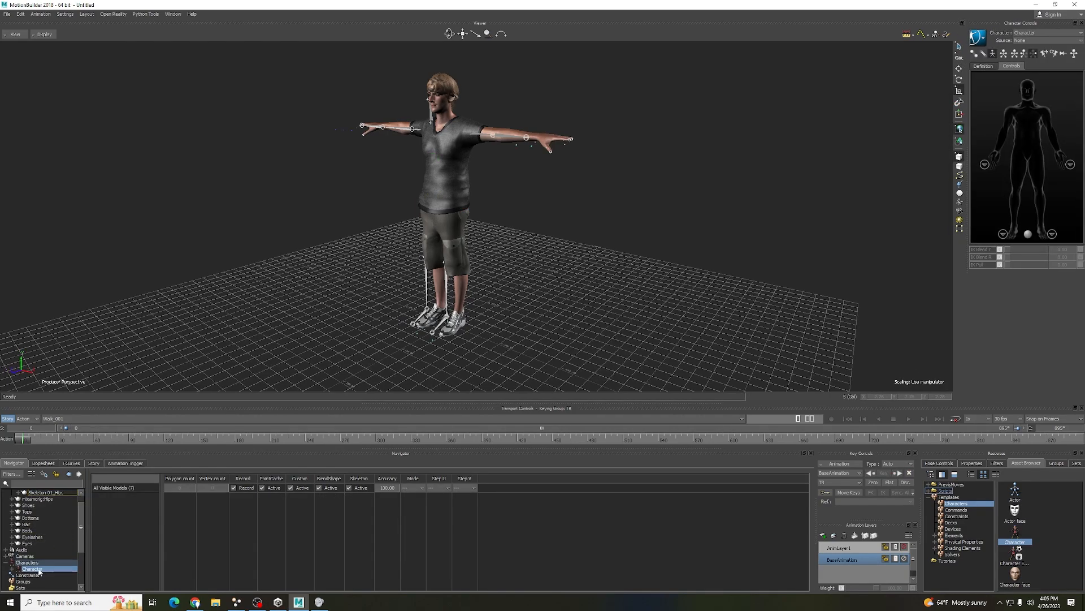
right_click(38, 569)
click(84, 525)
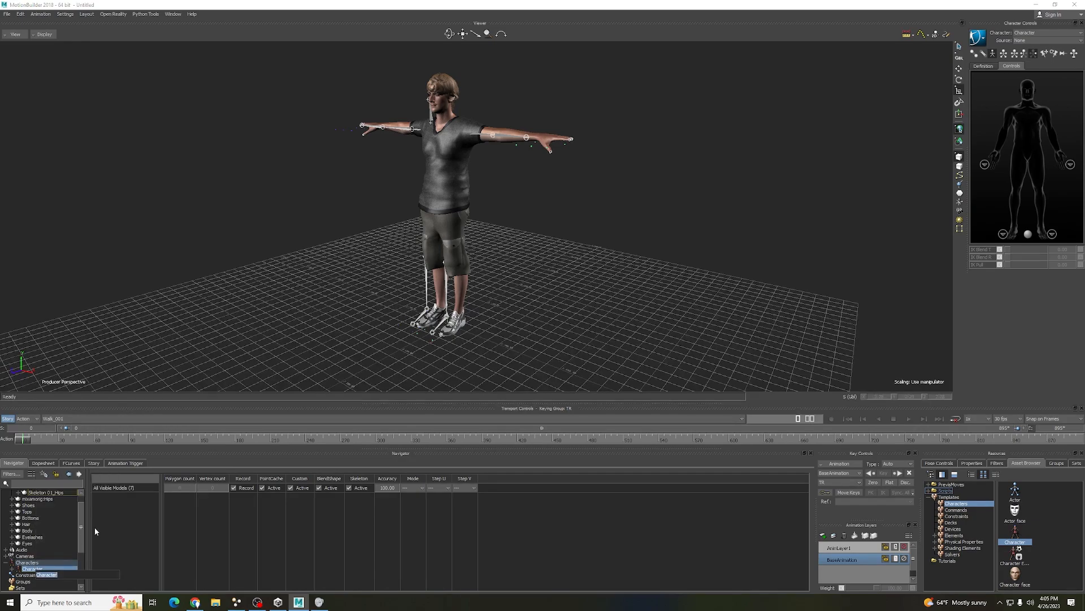
text(MotionSource)
key(Return)
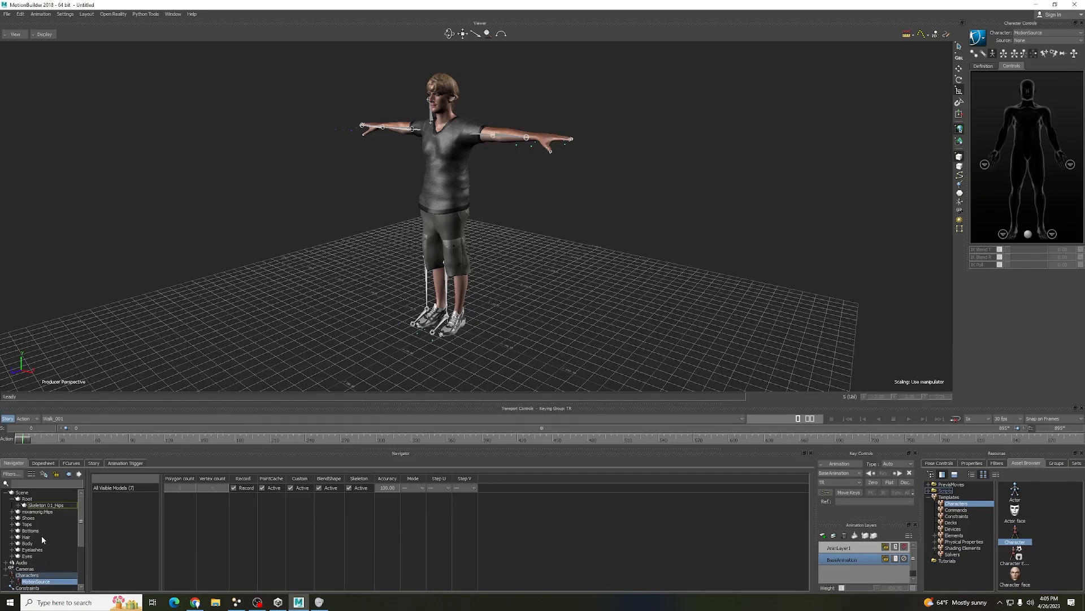
- Apply the Character template to mixamorig:Hips and characterize it as a biped
click(38, 511)
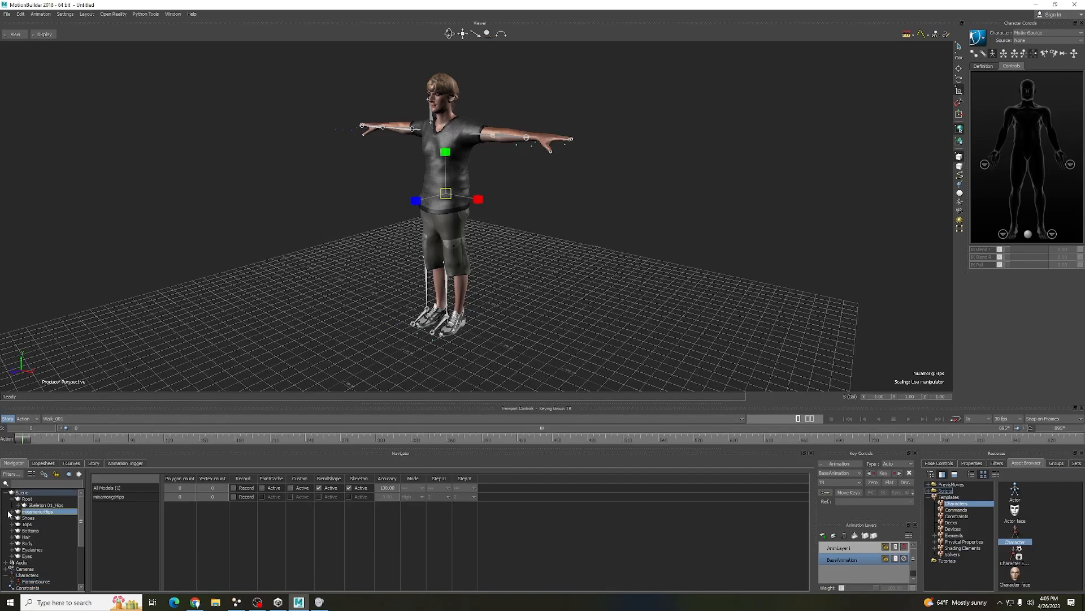
click(12, 511)
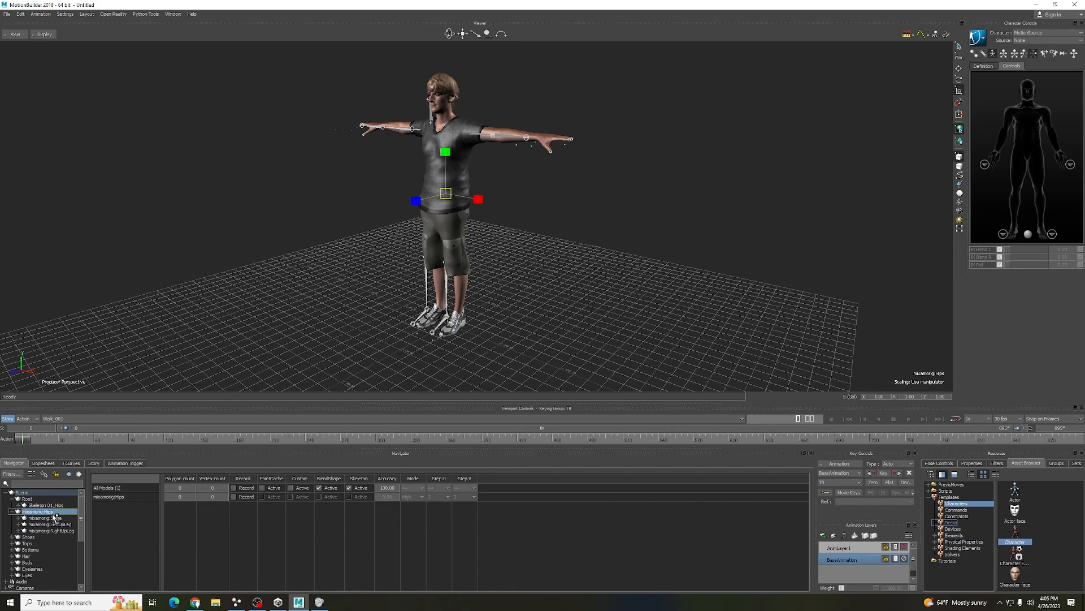
drag(53, 515, 65, 511)
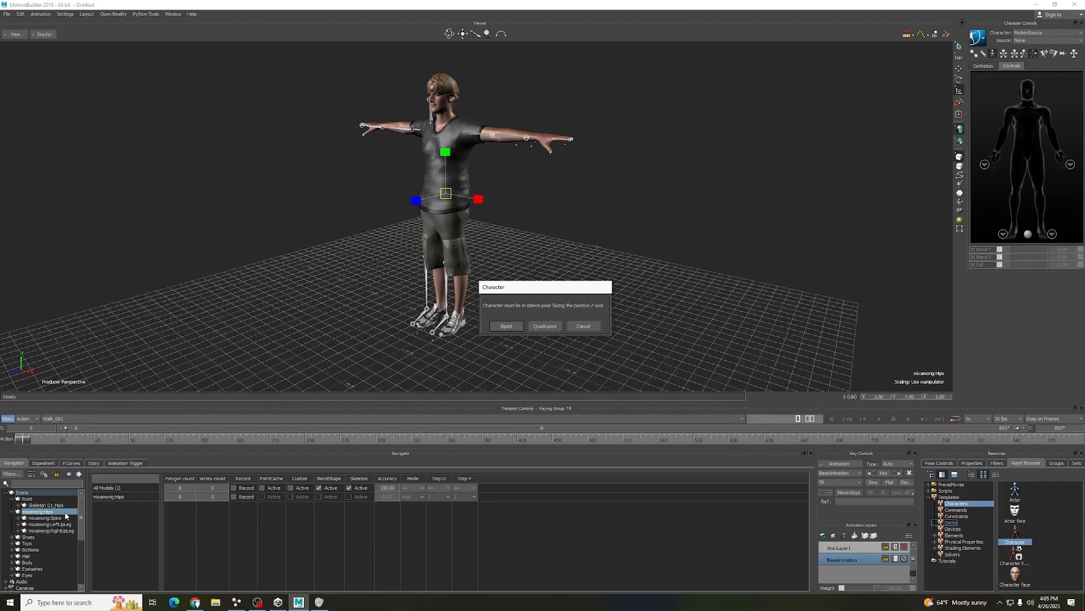
click(502, 328)
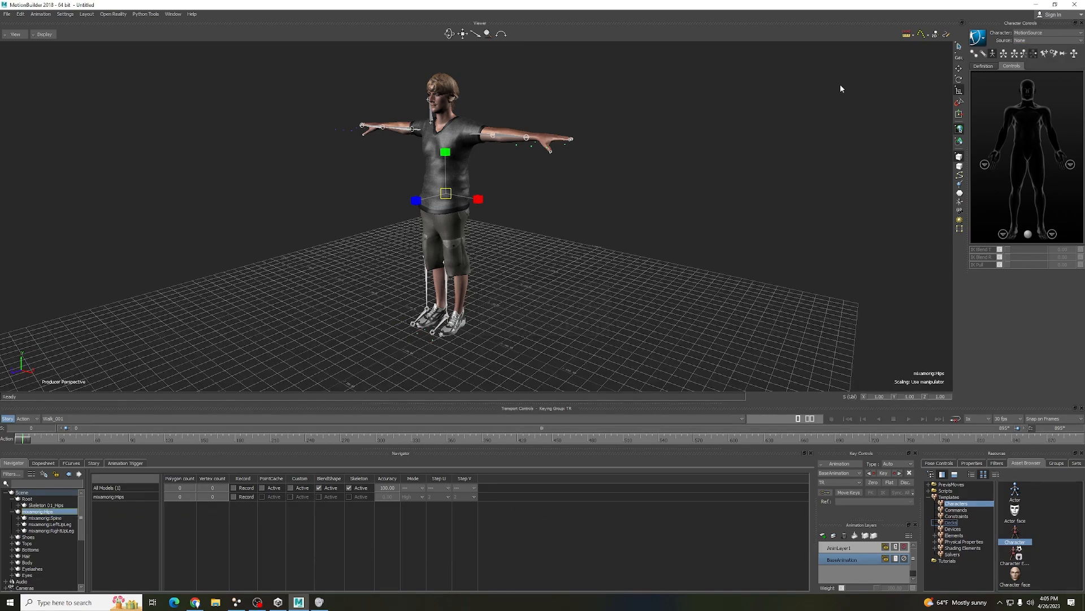
- Rename the character created from the mixamorig skeleton to Remy
scroll(46, 533, down, 3)
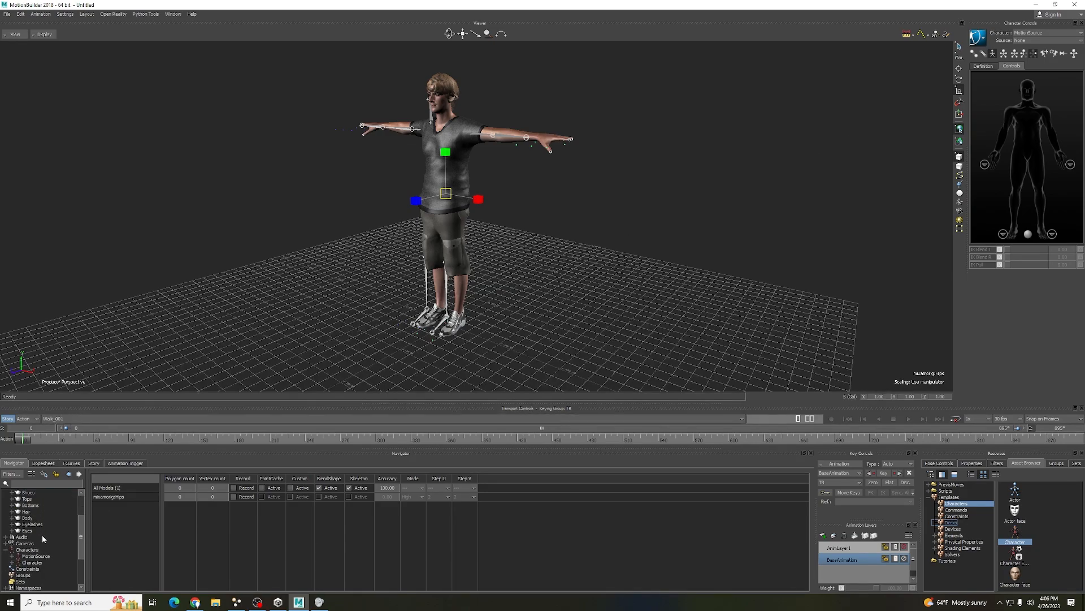
click(41, 563)
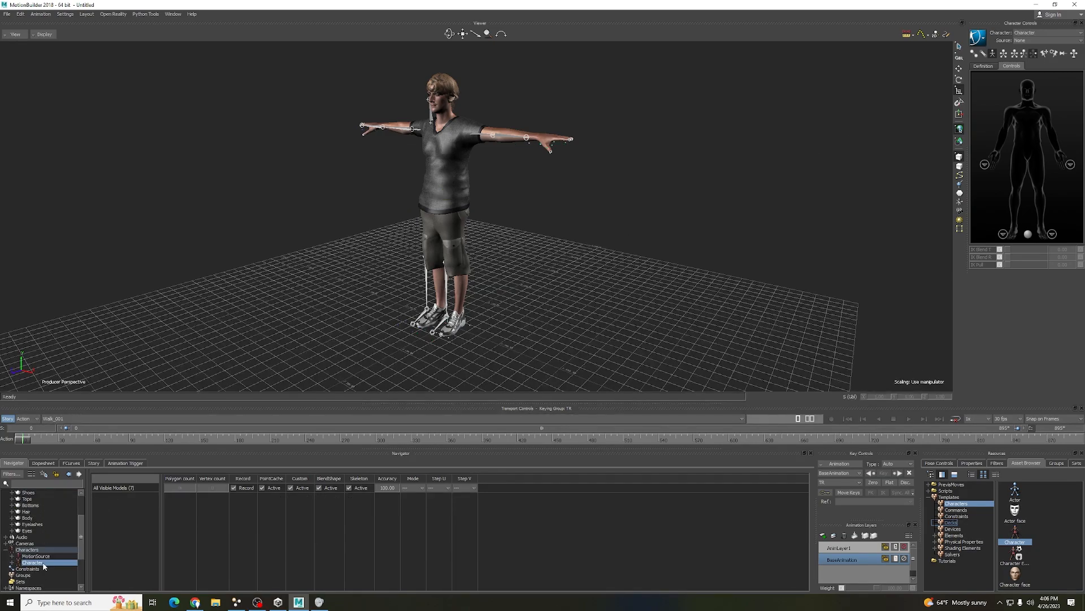
right_click(41, 565)
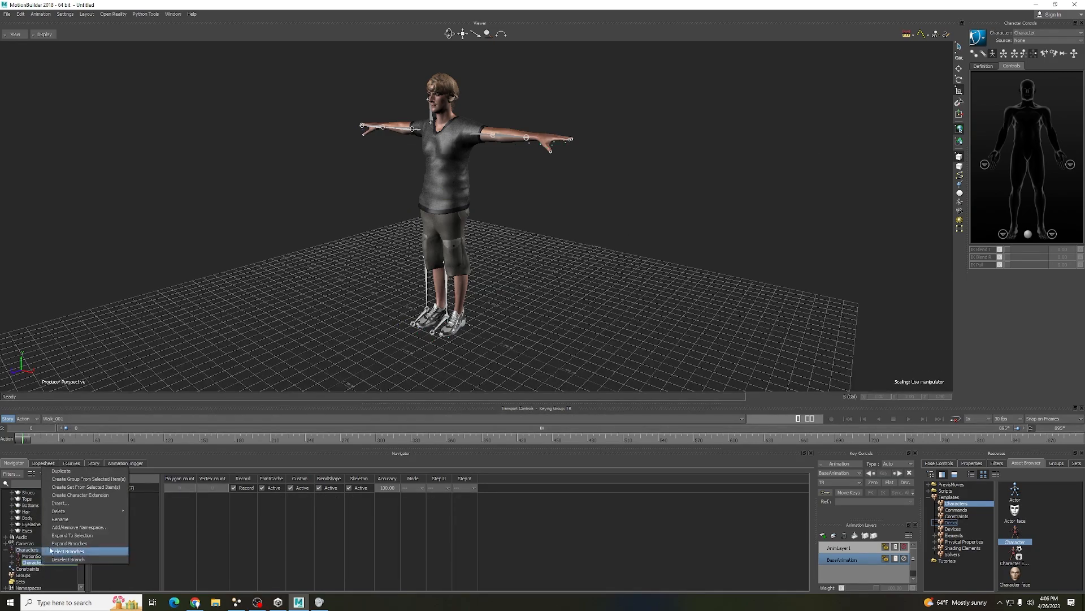
click(73, 519)
text(Remy)
key(Return)
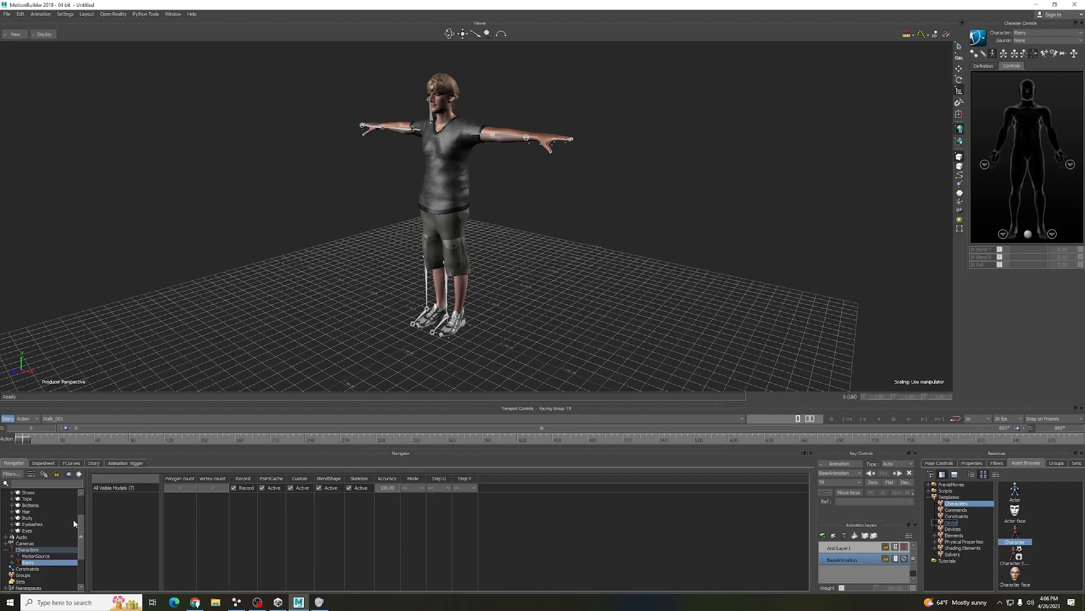
- Set the Remy character's source to MotionSource and scrub the timeline forward to check the retargeted walk
click(1026, 40)
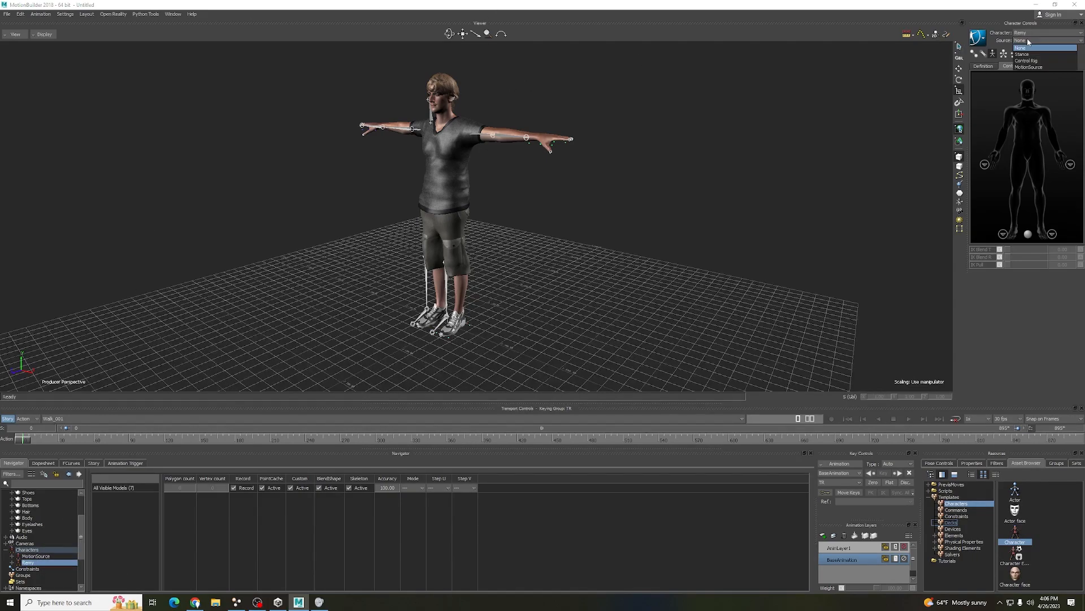
click(1030, 68)
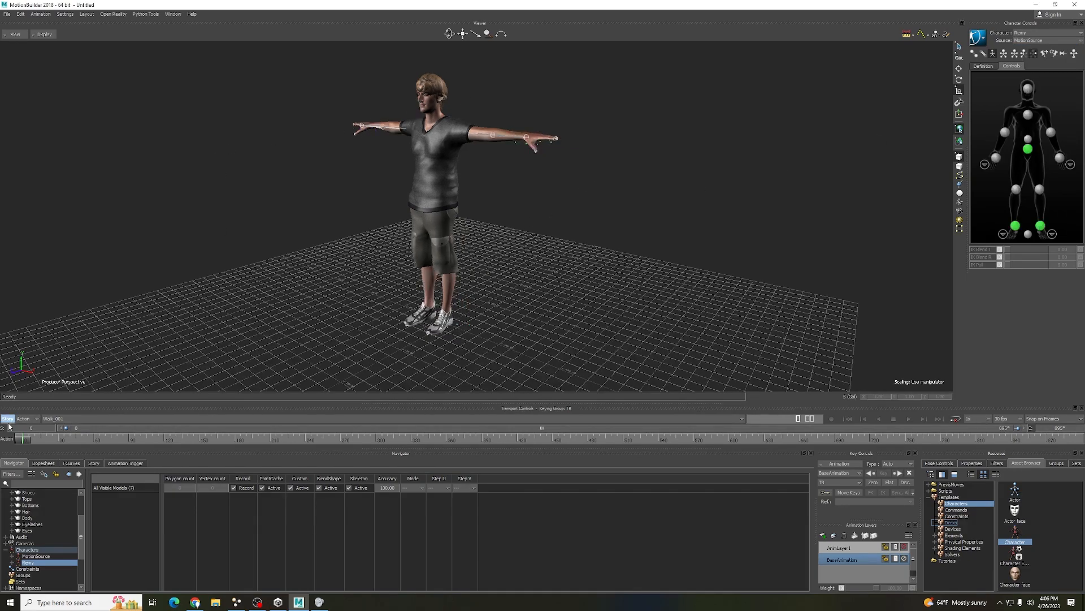
drag(23, 439, 255, 413)
scroll(286, 294, down, 5)
scroll(287, 294, up, 3)
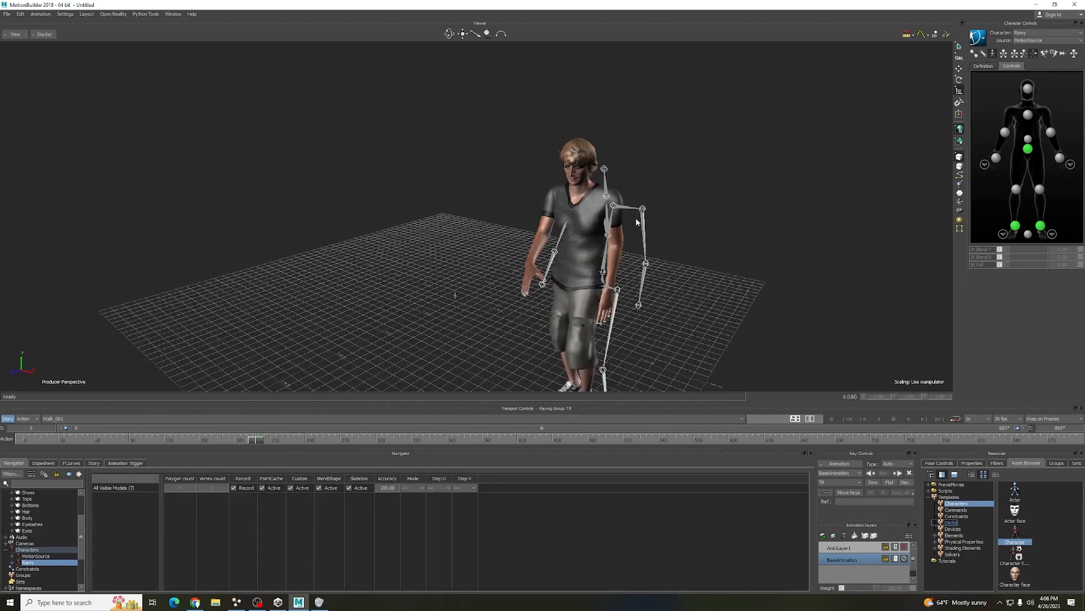
scroll(635, 243, down, 2)
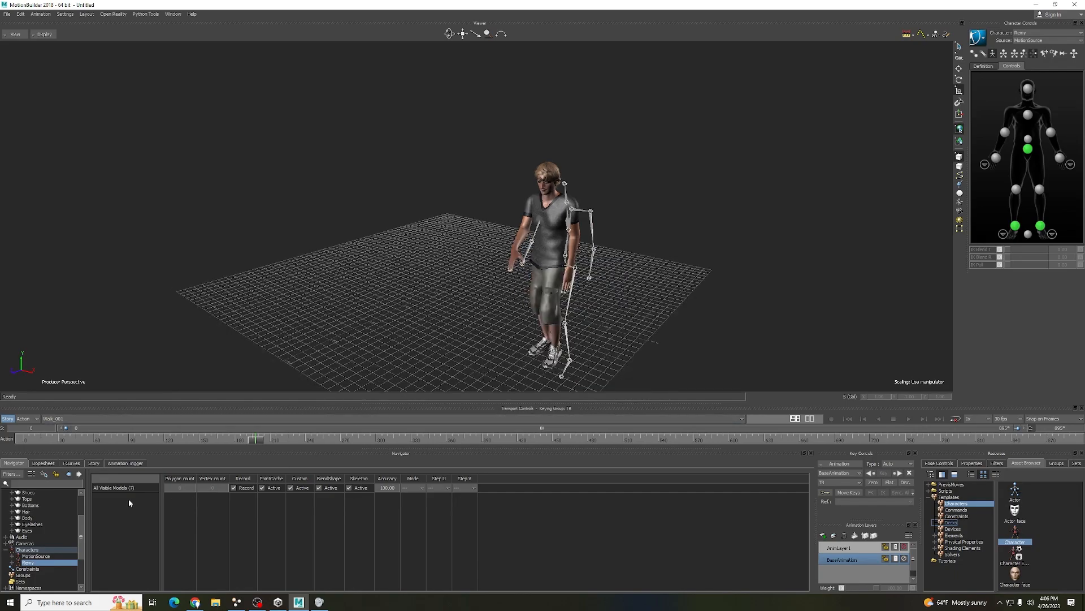
- Scale the Root null down uniformly to about 2.07 and scrub further through the walk animation
scroll(27, 500, up, 3)
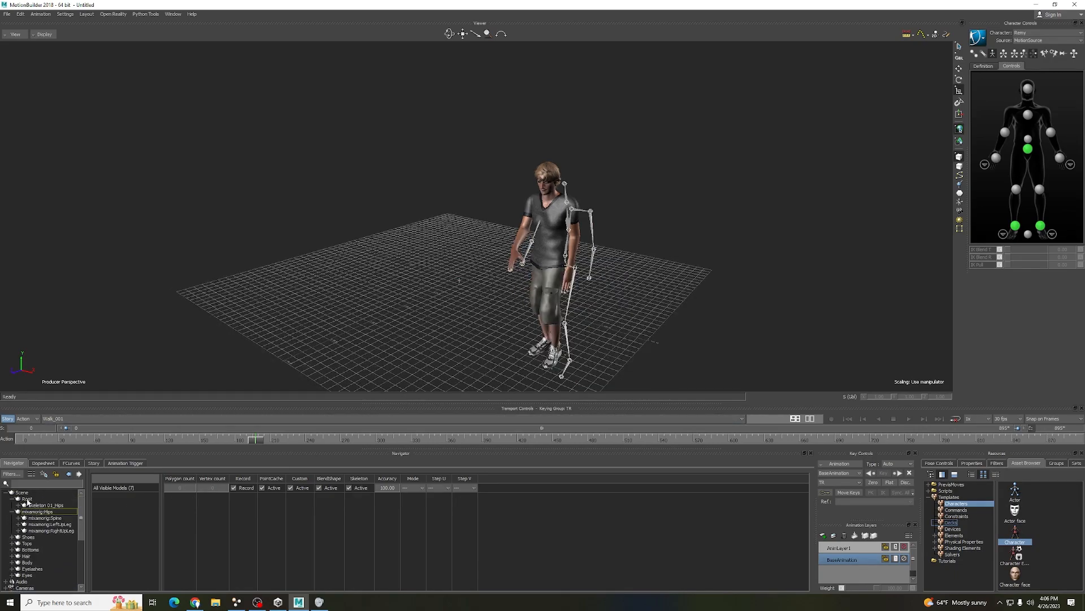
click(27, 499)
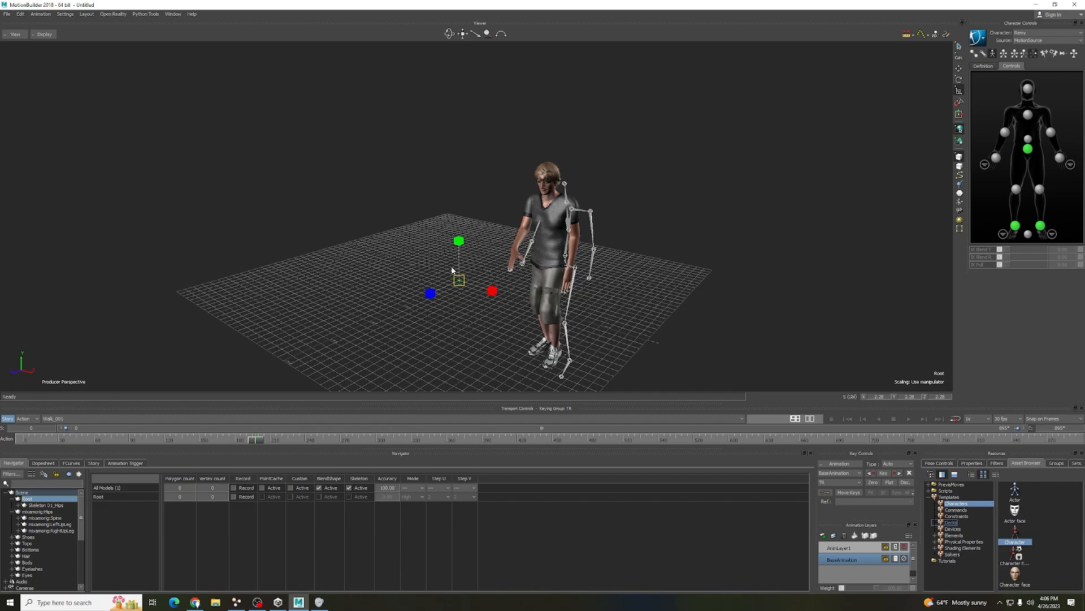
drag(459, 280, 454, 280)
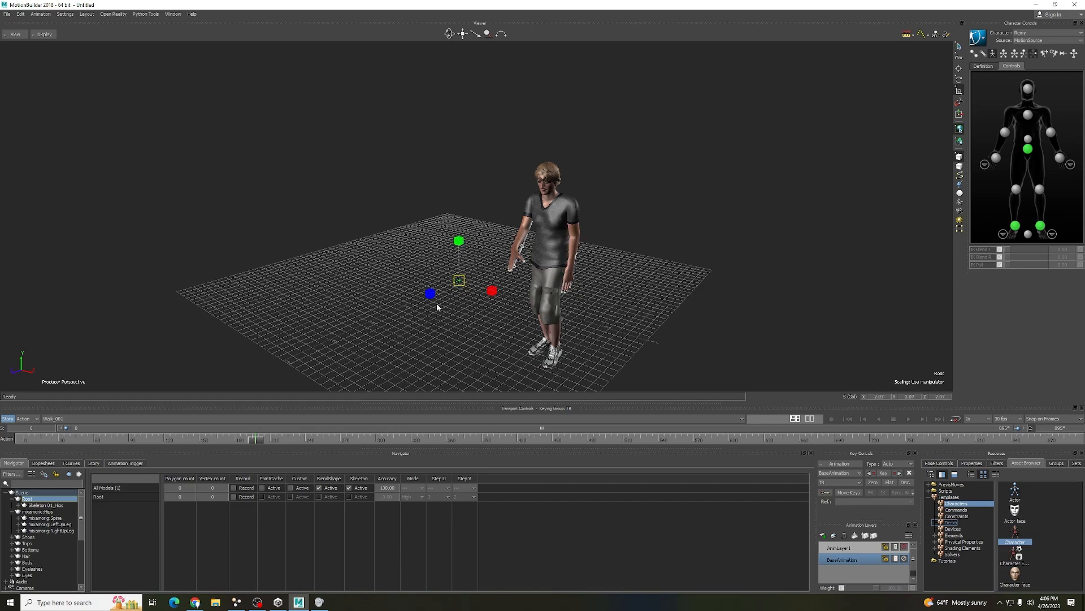
drag(261, 442, 683, 406)
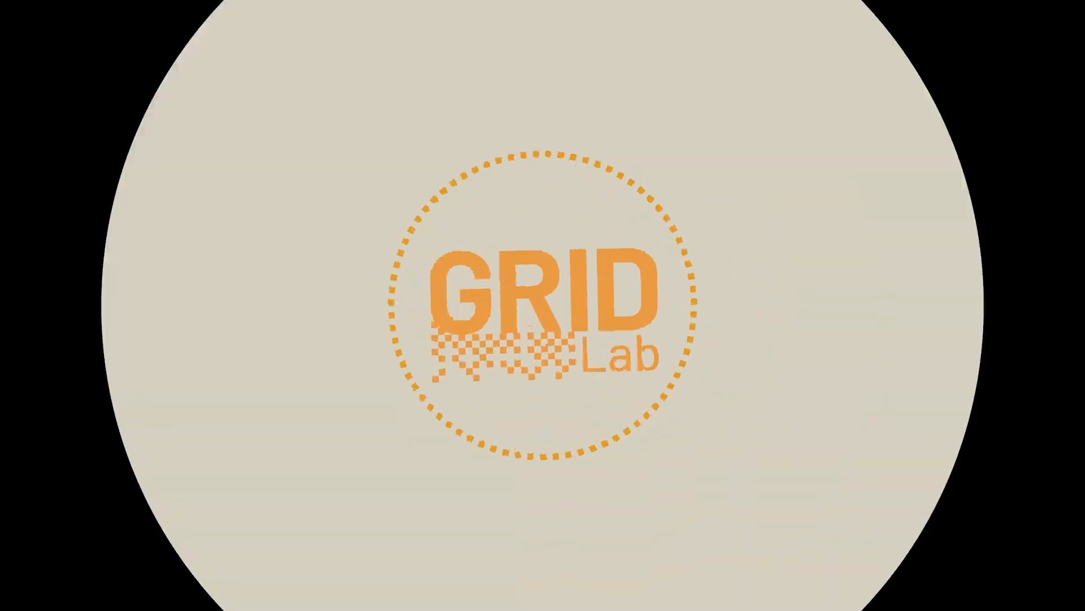